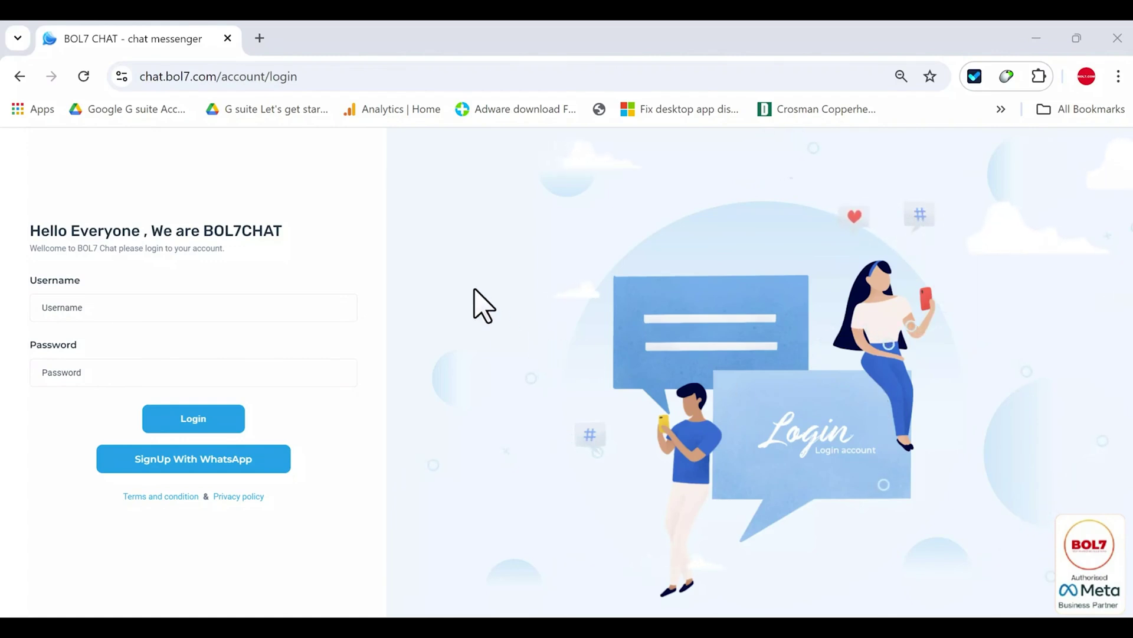
# - Log in to BOL7 Chat with the account username and the browser's saved password
pyautogui.click(136, 316)
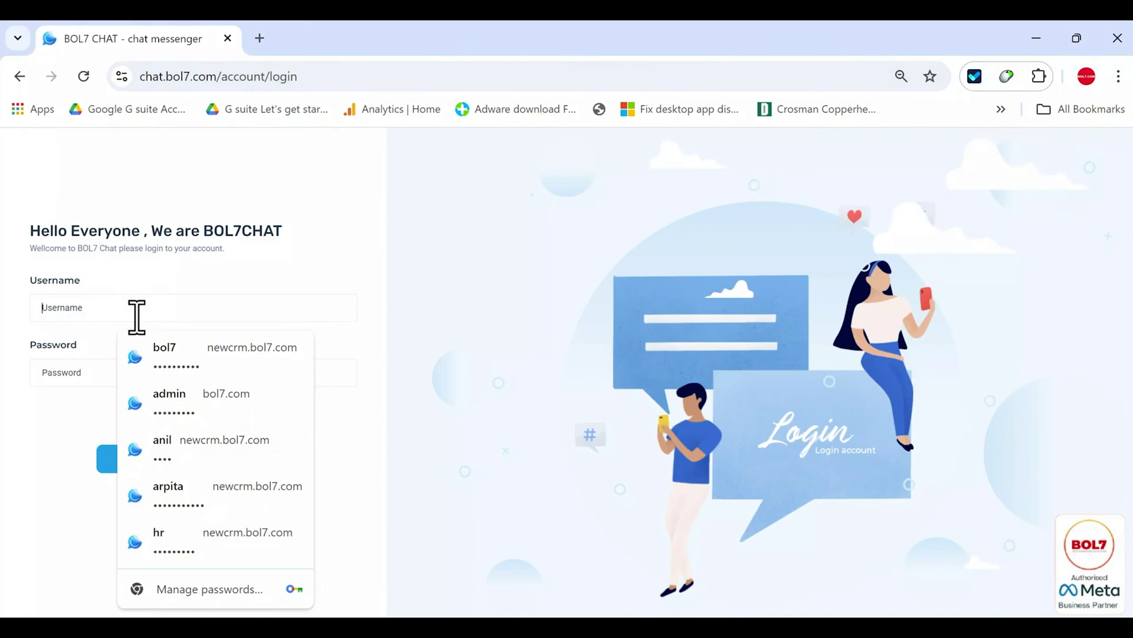
pyautogui.write('bol7')
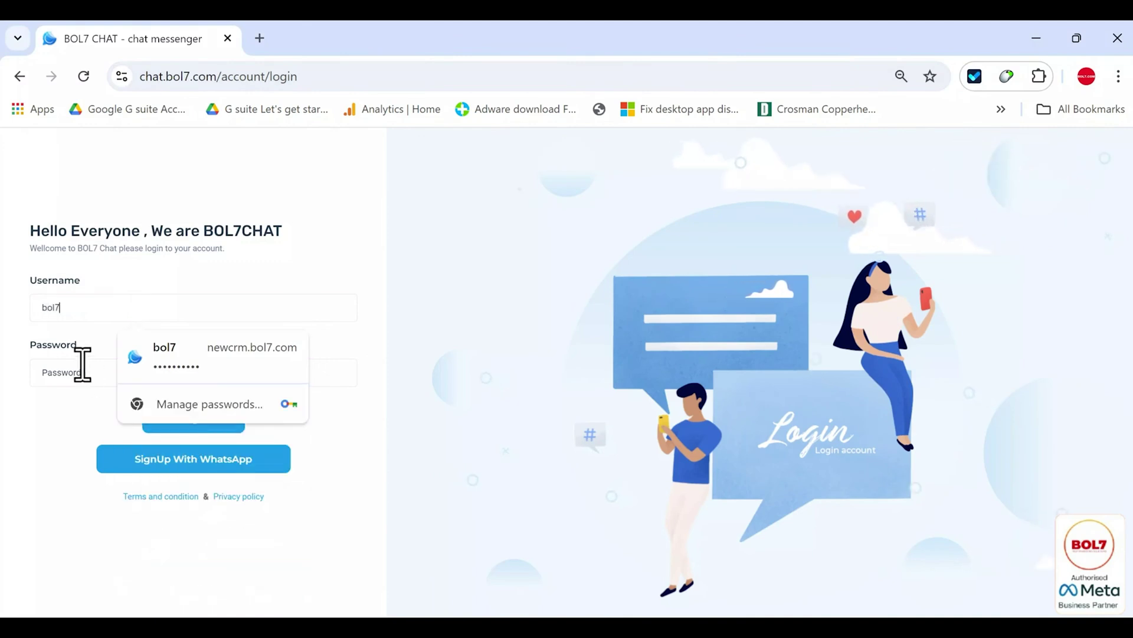
pyautogui.click(78, 369)
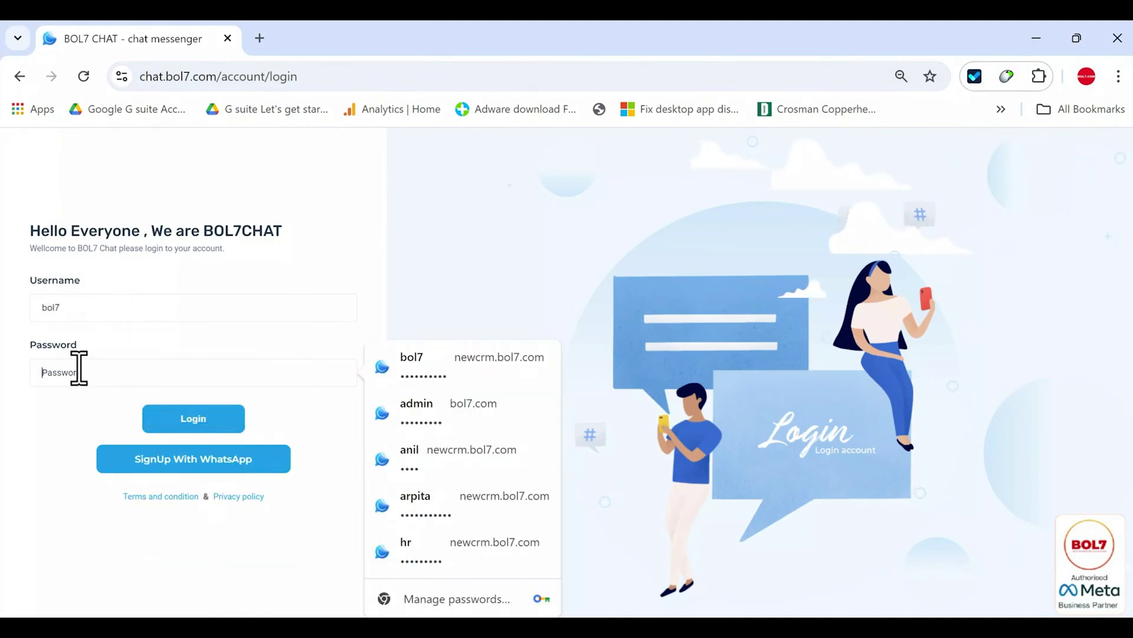
pyautogui.press('Return')
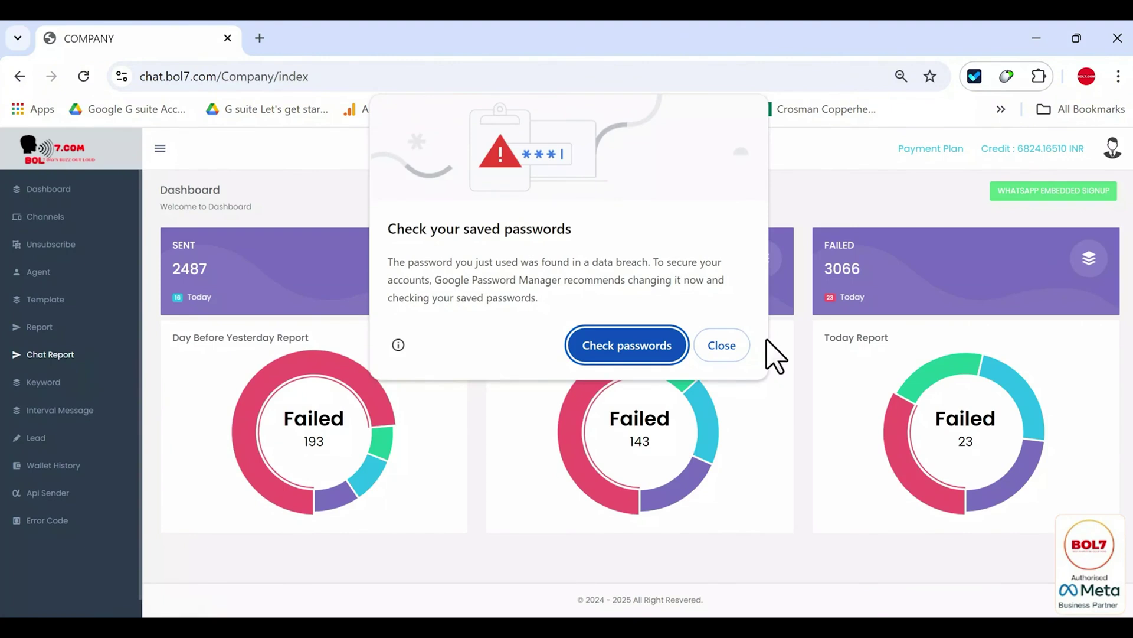
# - Dismiss the password breach warning and reload the dashboard's sent, delivered and failed counts
pyautogui.click(735, 346)
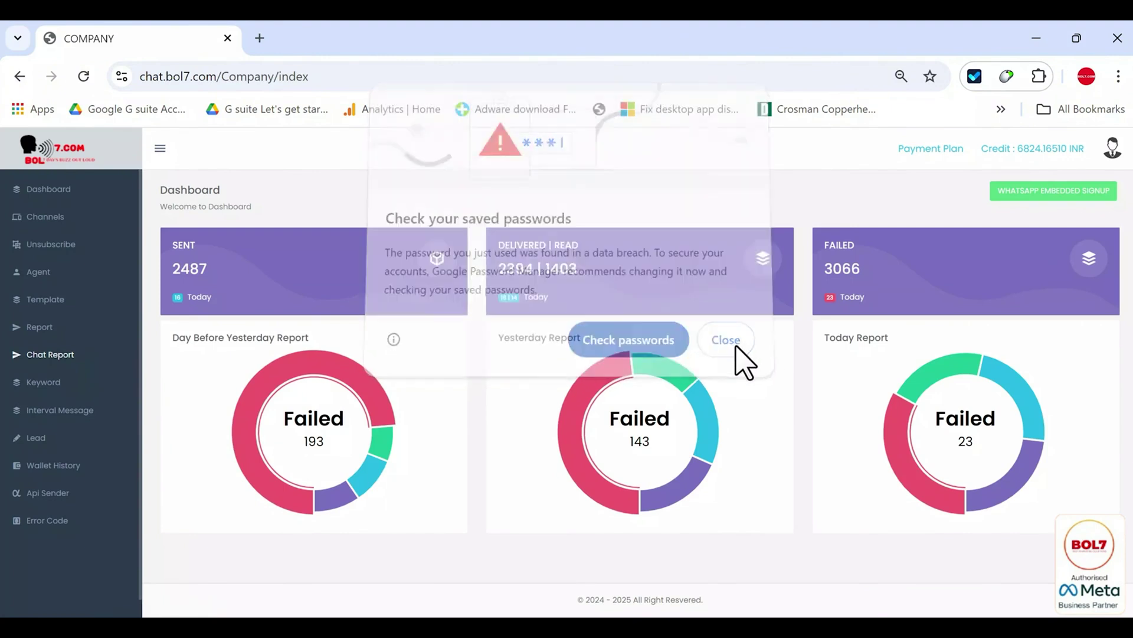
pyautogui.click(47, 188)
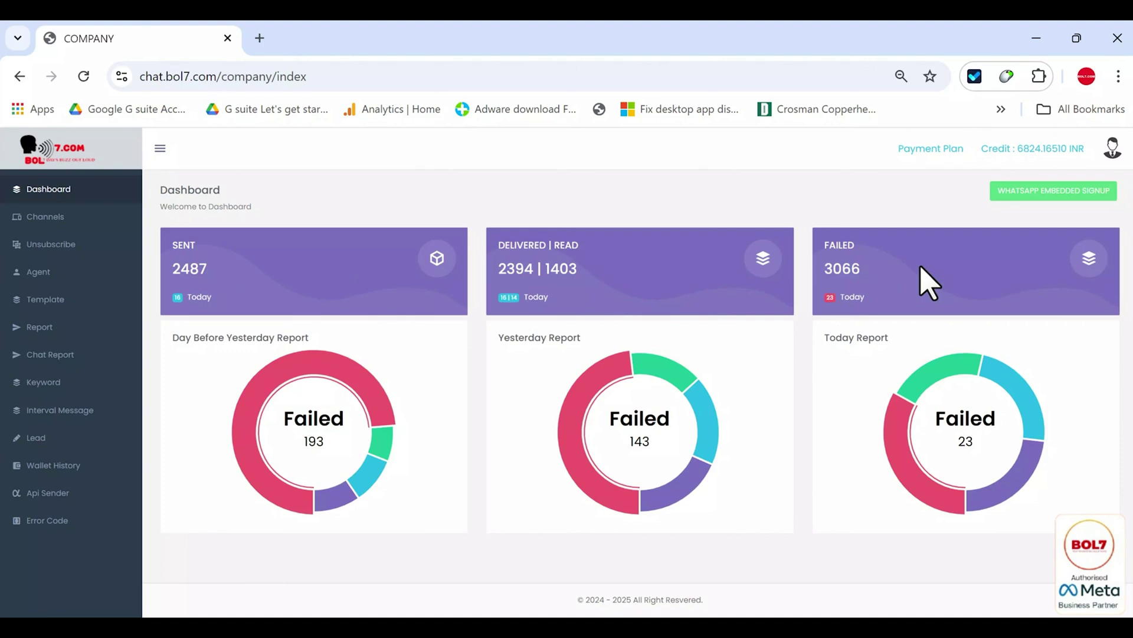
# - Open Channels and highlight the BOL7 channel's display name and GREEN quality rating
pyautogui.click(66, 221)
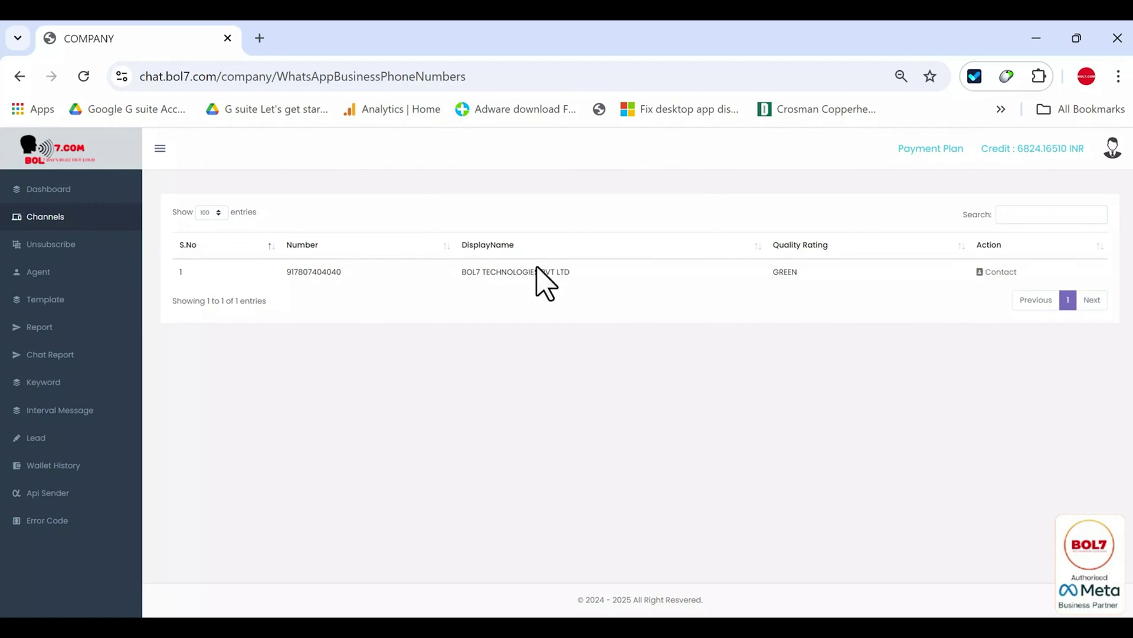
pyautogui.moveTo(464, 274); pyautogui.dragTo(579, 283)
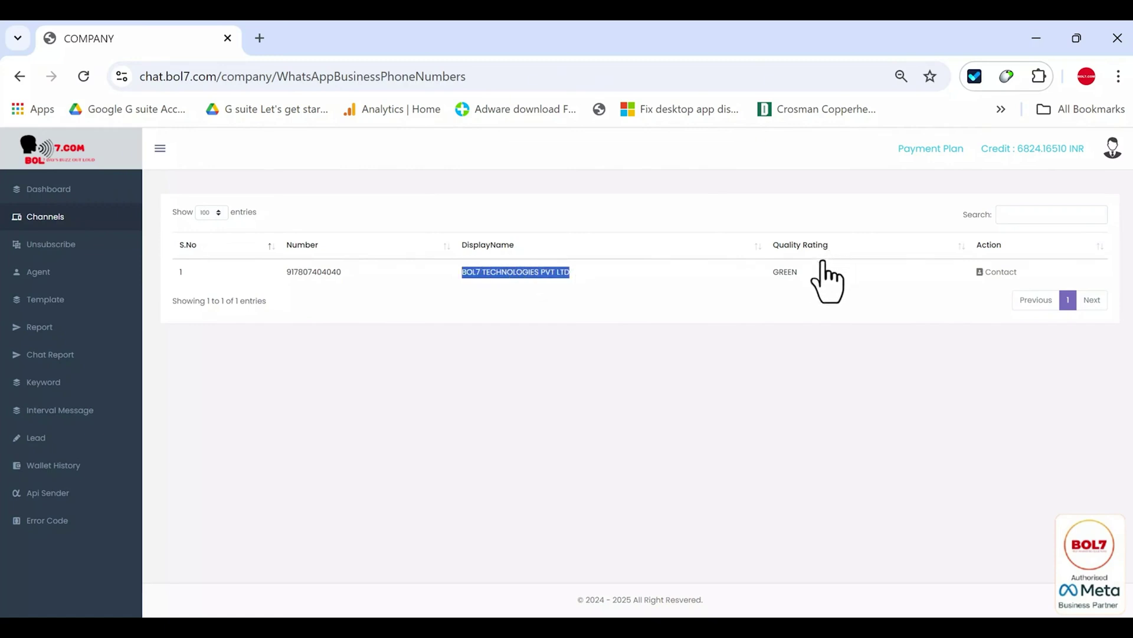
pyautogui.moveTo(808, 272); pyautogui.dragTo(773, 273)
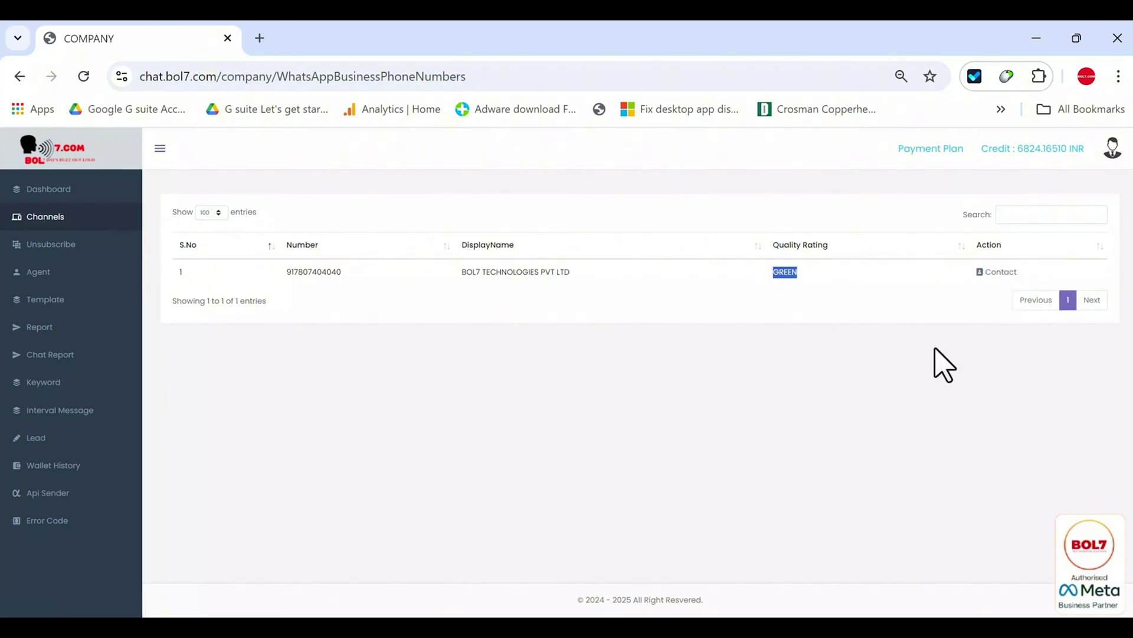
pyautogui.click(498, 282)
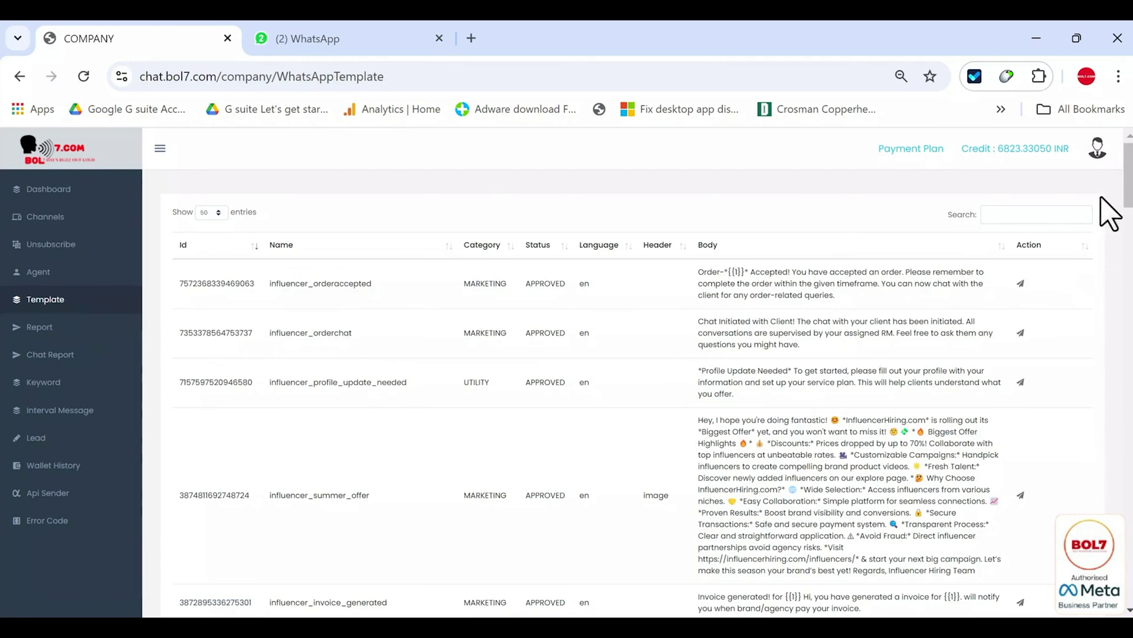
pyautogui.moveTo(1128, 188); pyautogui.dragTo(284, 261)
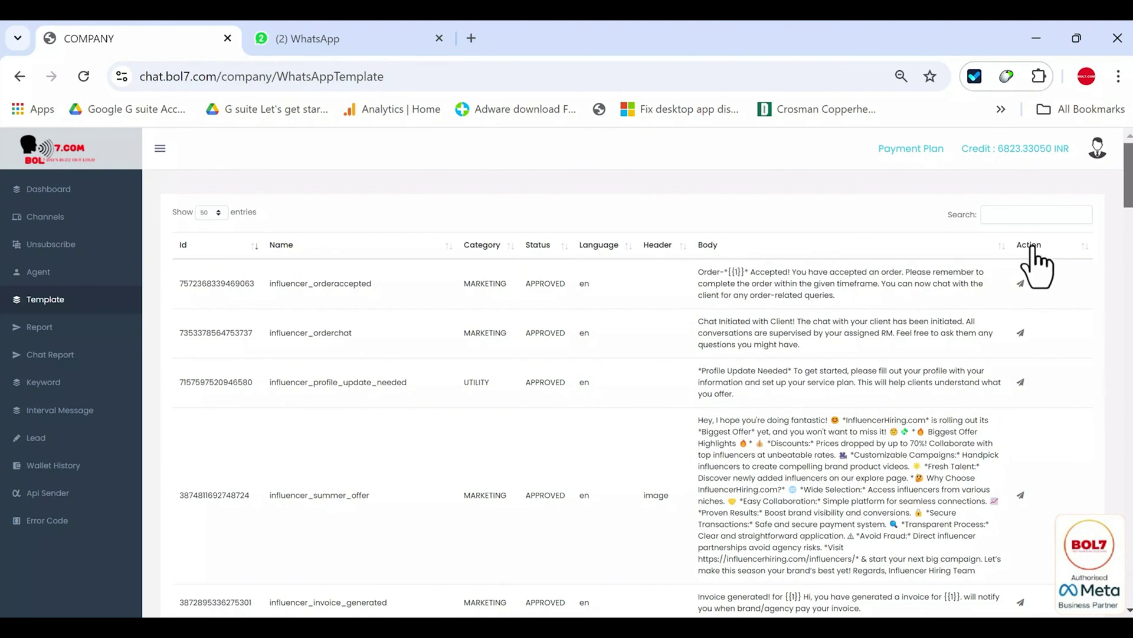
# - Send the order-chat template via BOL7 TECHNOLOGIES to a recipient number and check its delivery status
pyautogui.click(1021, 332)
pyautogui.click(475, 437)
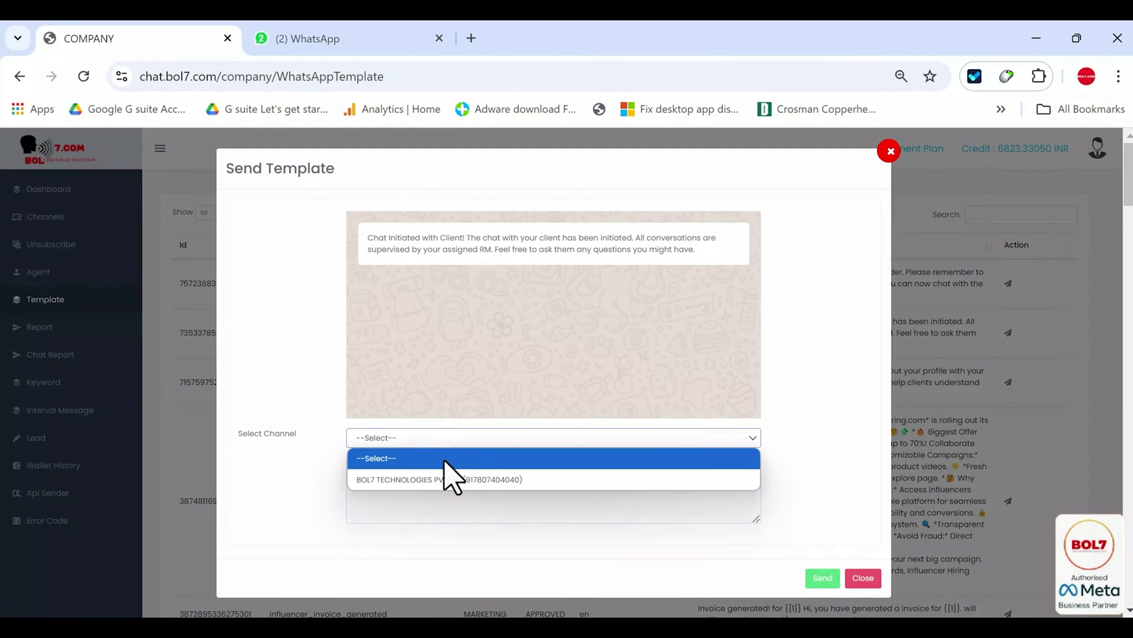
pyautogui.click(418, 481)
pyautogui.click(397, 484)
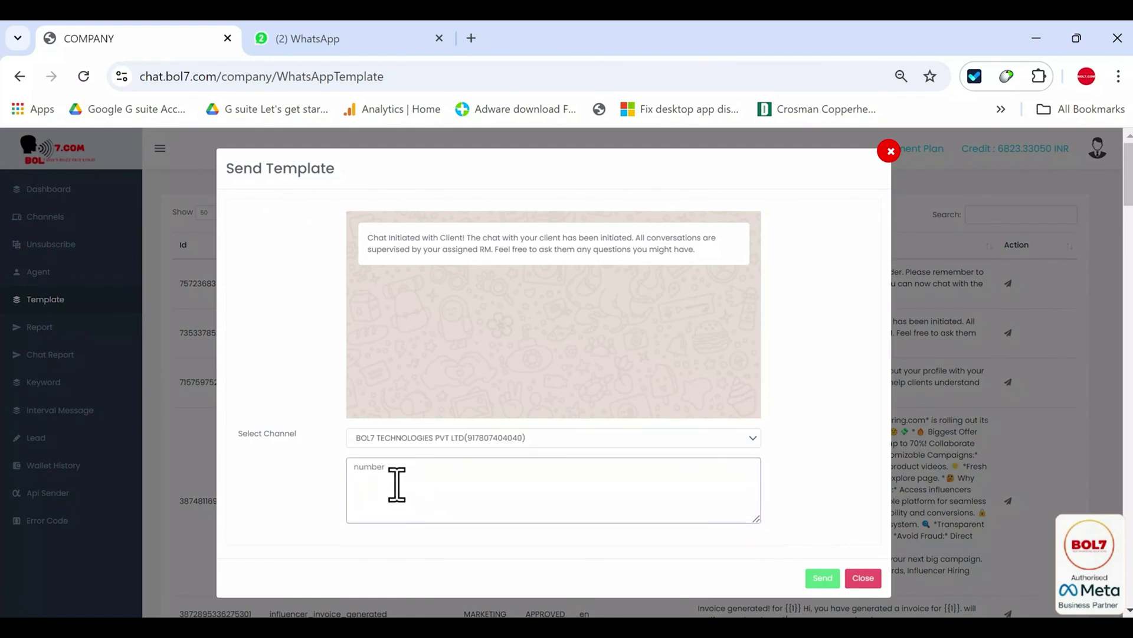
pyautogui.write('9')
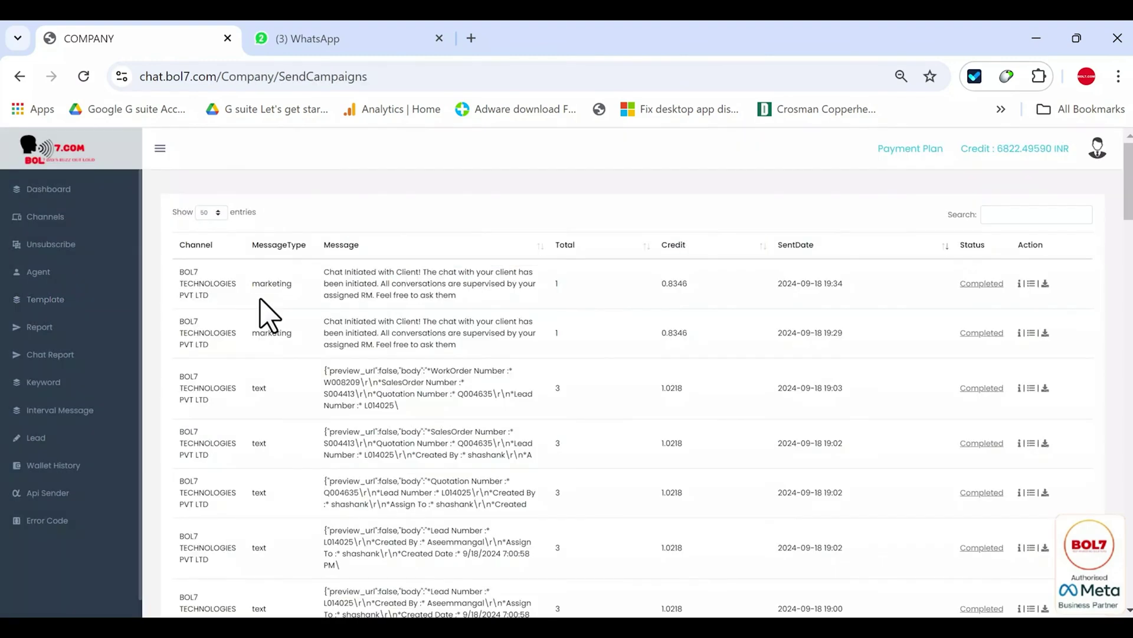
pyautogui.click(331, 47)
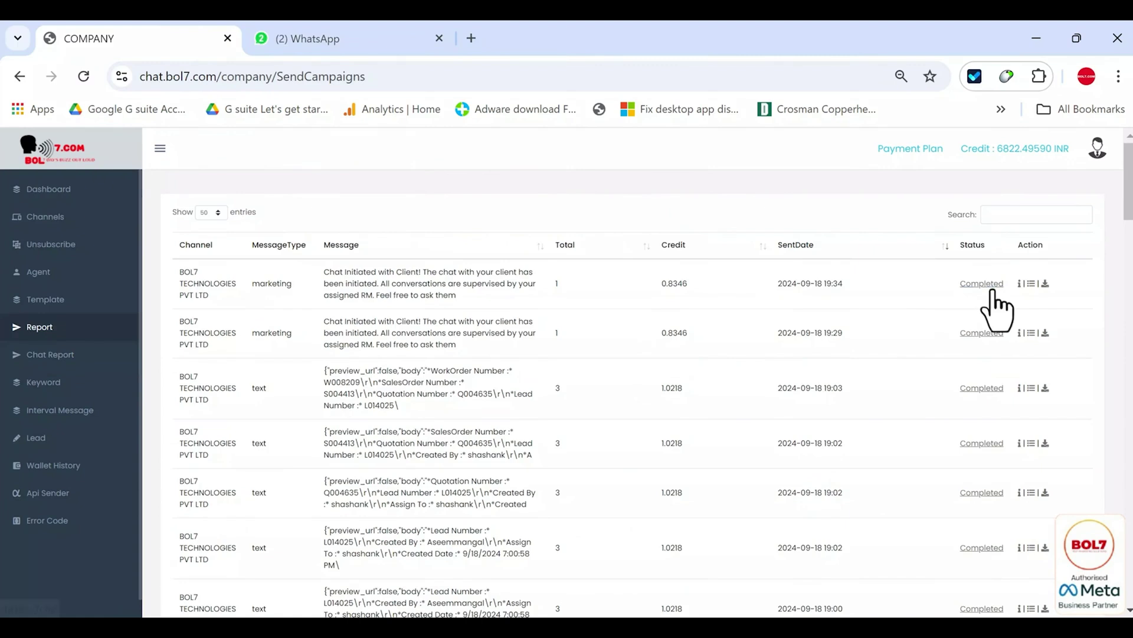
pyautogui.click(982, 285)
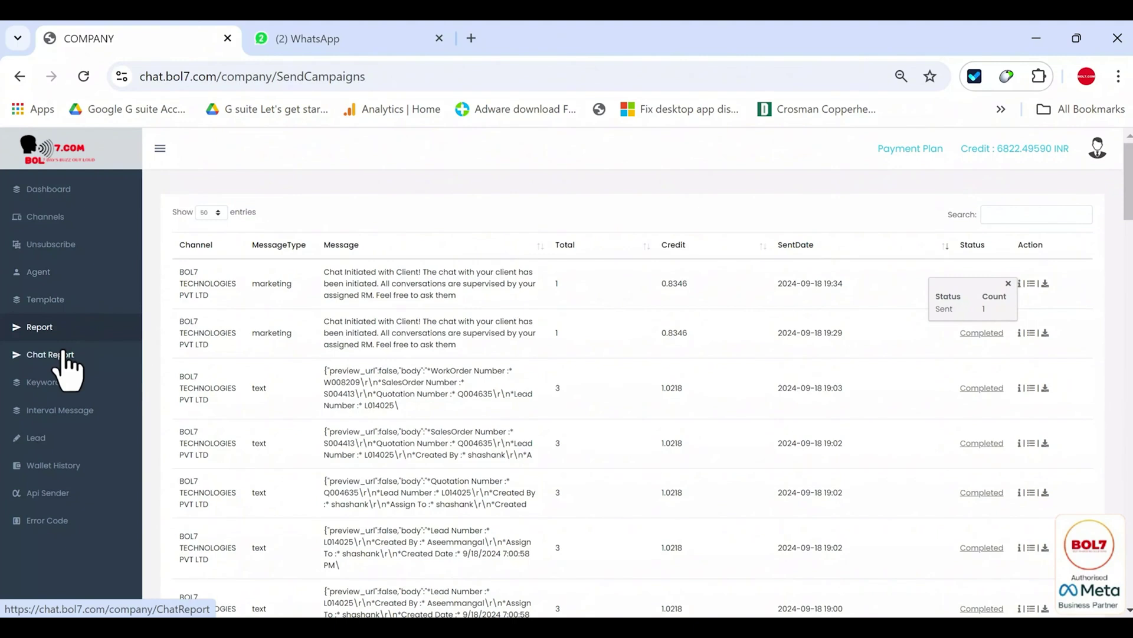
# - Open the chat report, export it to Excel, and go to the Keyword list
pyautogui.click(63, 355)
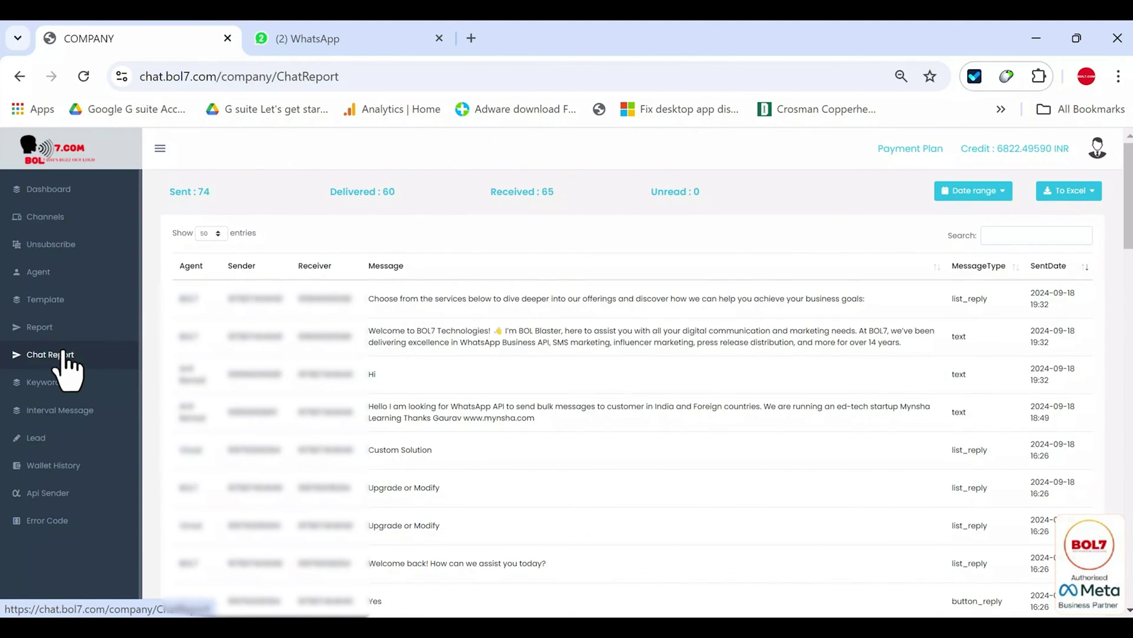
pyautogui.click(977, 195)
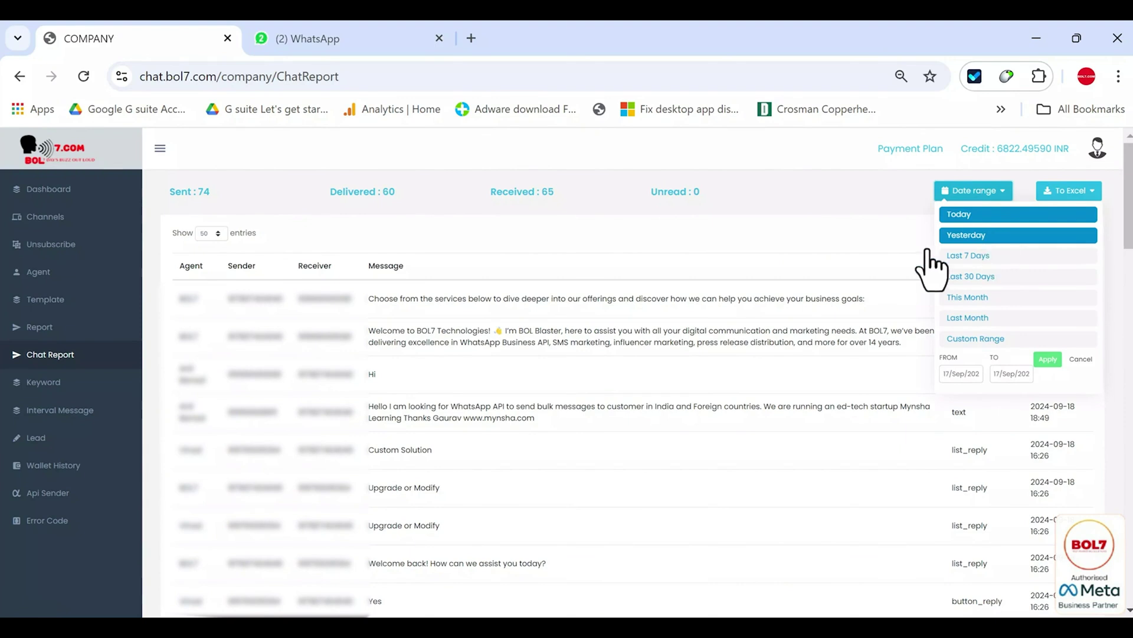
pyautogui.click(1021, 236)
pyautogui.click(1088, 194)
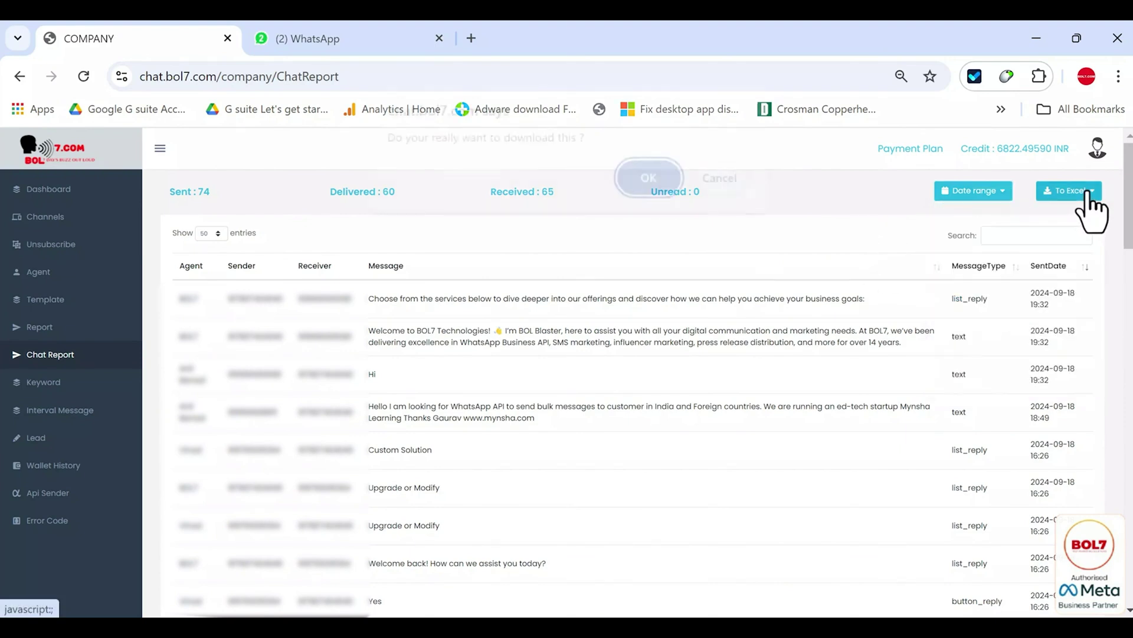
pyautogui.click(664, 201)
pyautogui.click(60, 383)
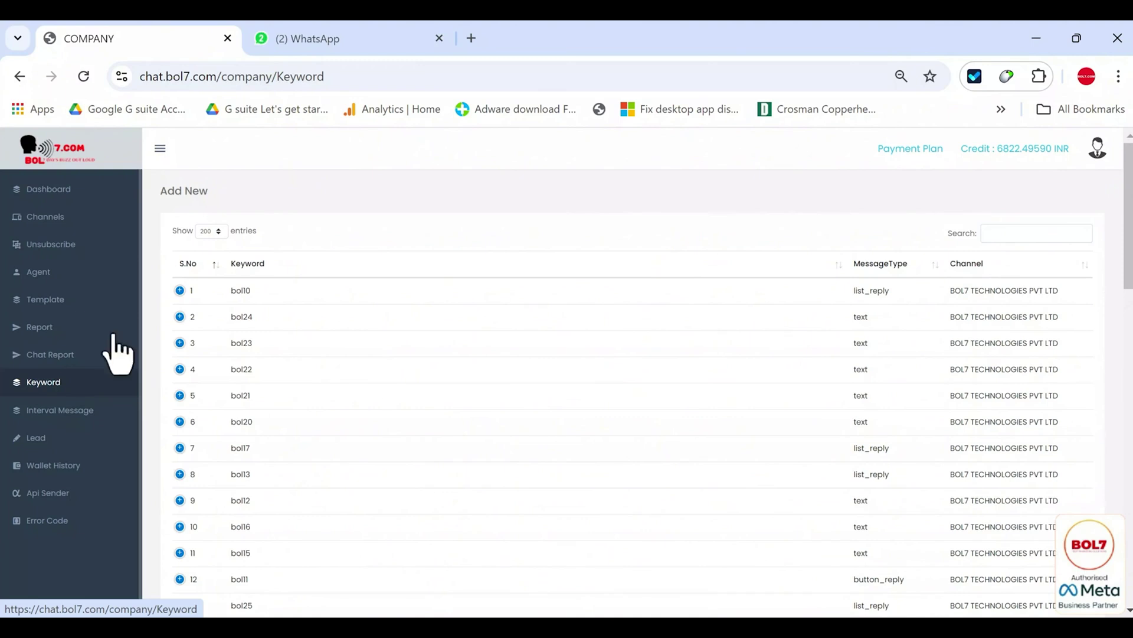
# - Draft a welcome keyword on BOL7 TECHNOLOGIES PVT LTD with the Button_reply message type
pyautogui.click(182, 199)
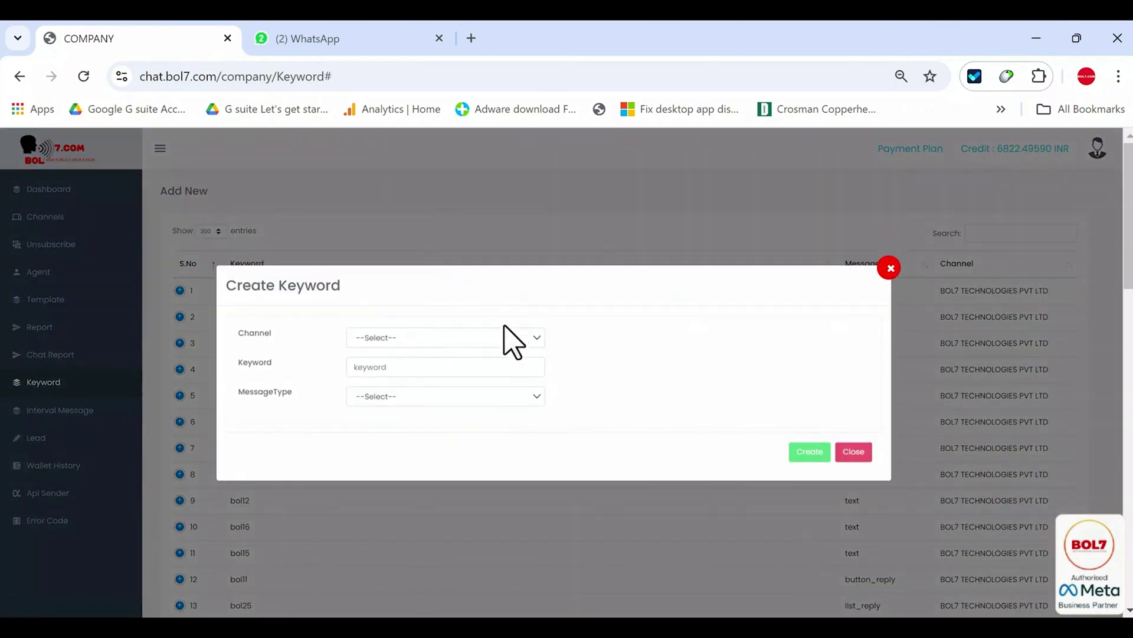
pyautogui.click(499, 341)
pyautogui.click(441, 380)
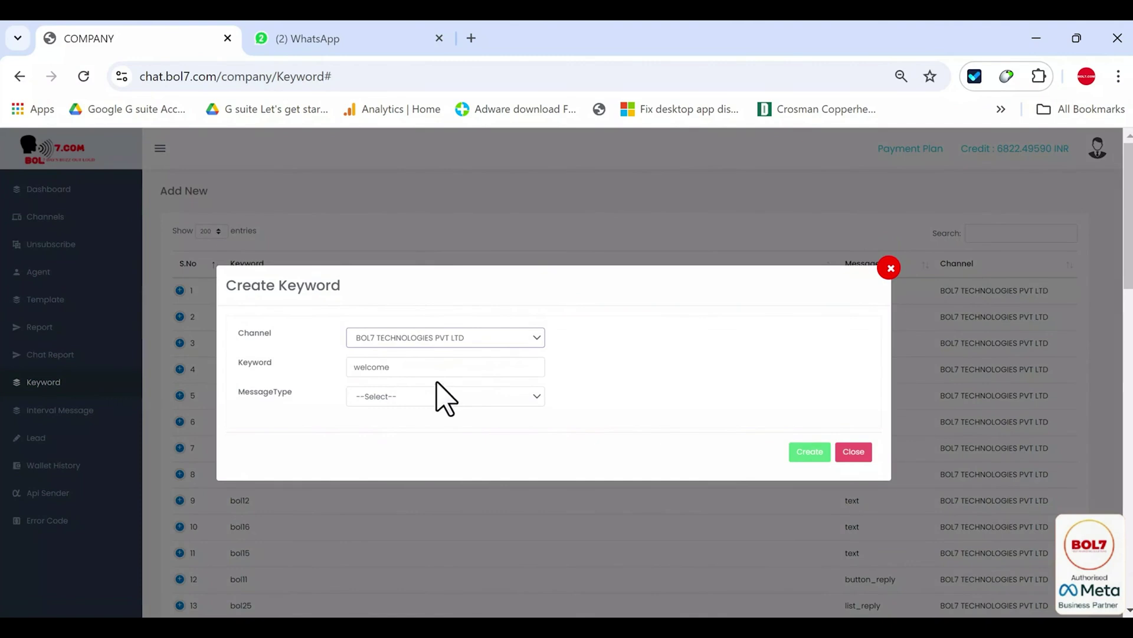
pyautogui.click(430, 394)
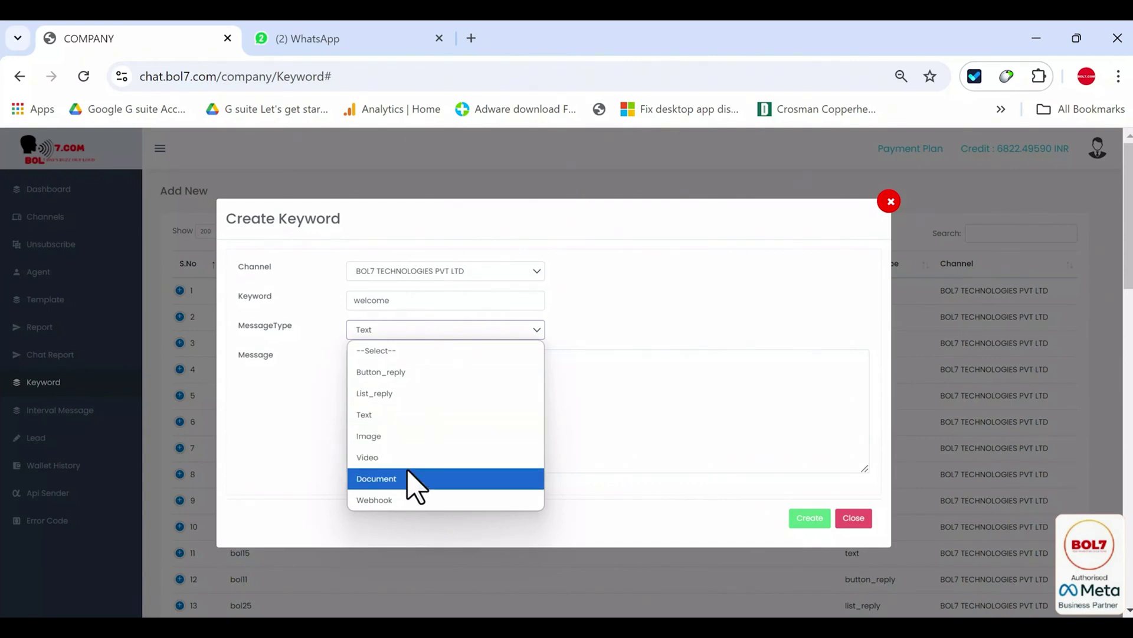
pyautogui.click(477, 373)
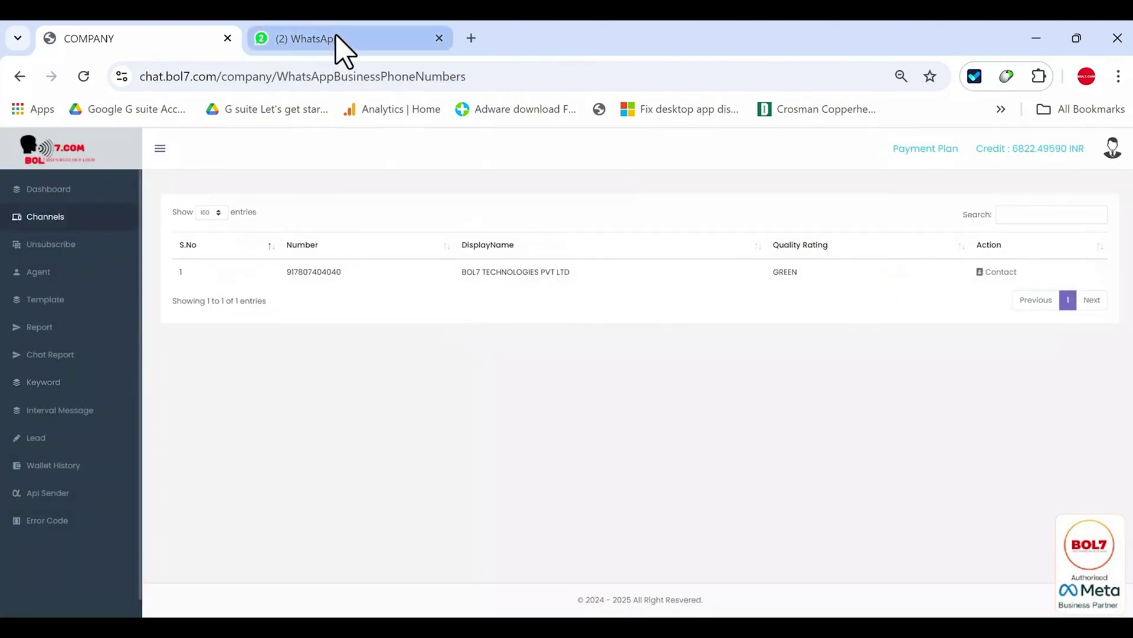
# - In WhatsApp Web, pick WhatsApp Business API from the bot's services and answer Yes
pyautogui.click(341, 47)
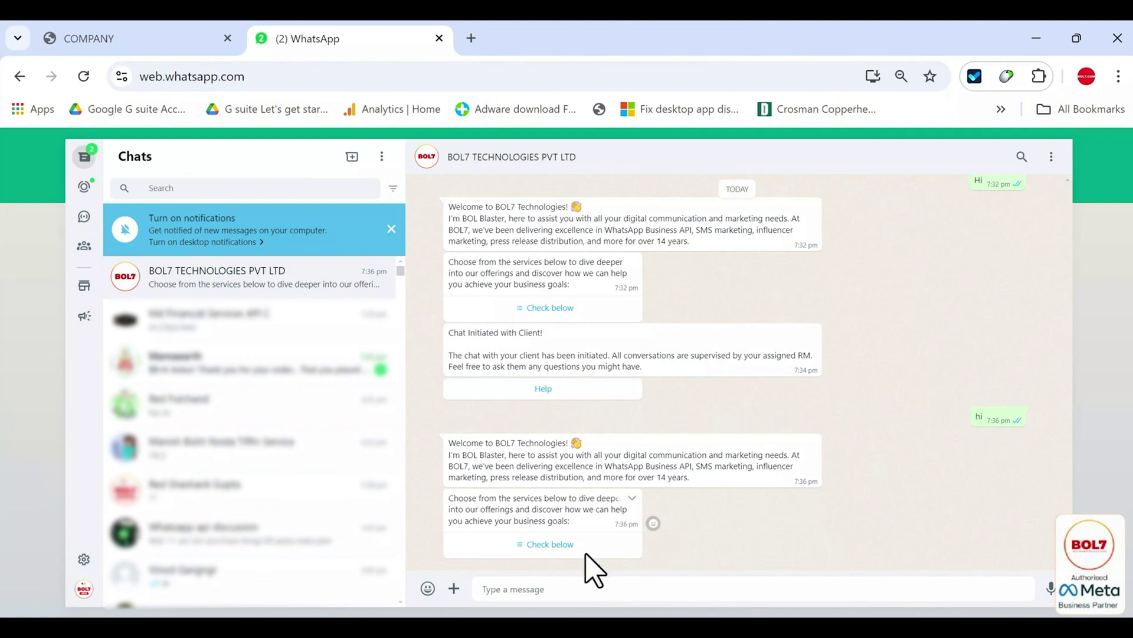
pyautogui.click(512, 549)
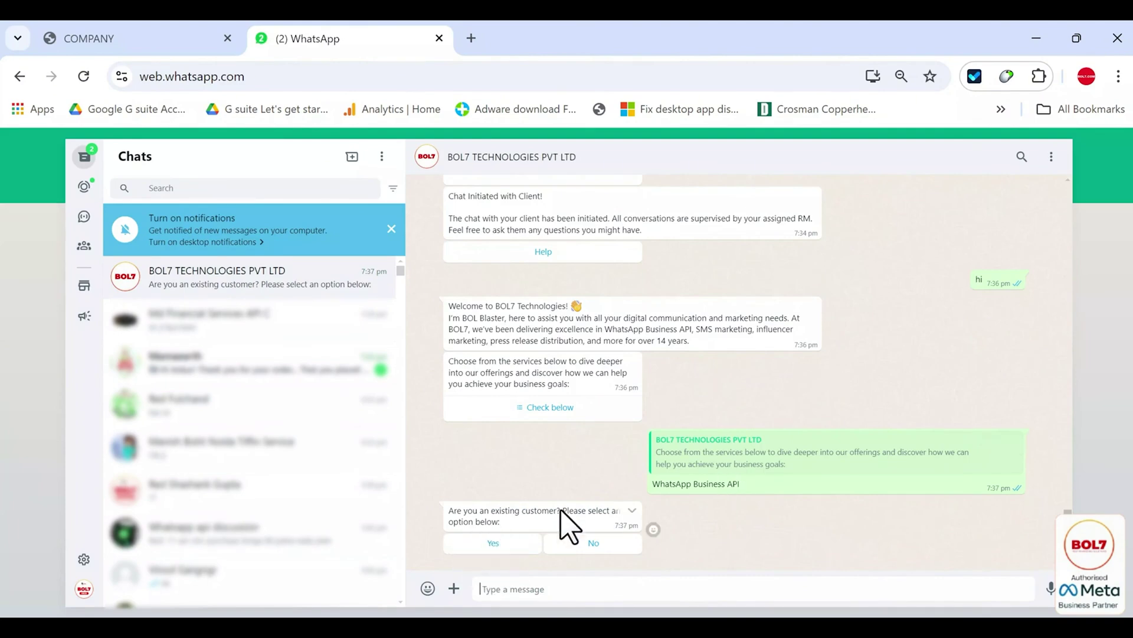
pyautogui.click(493, 542)
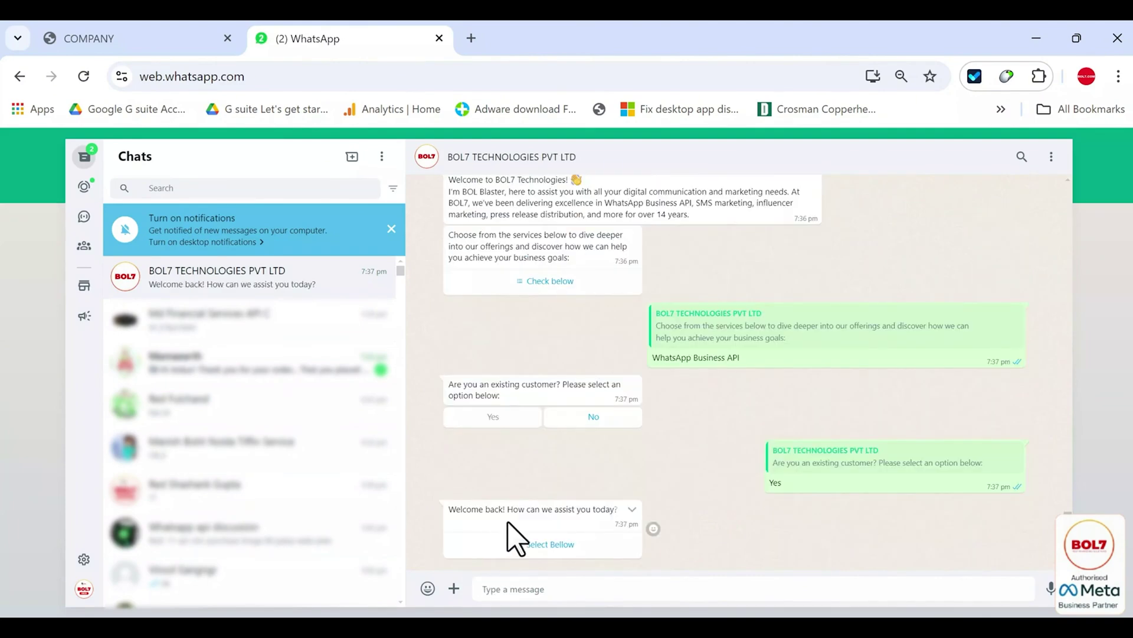
pyautogui.click(540, 539)
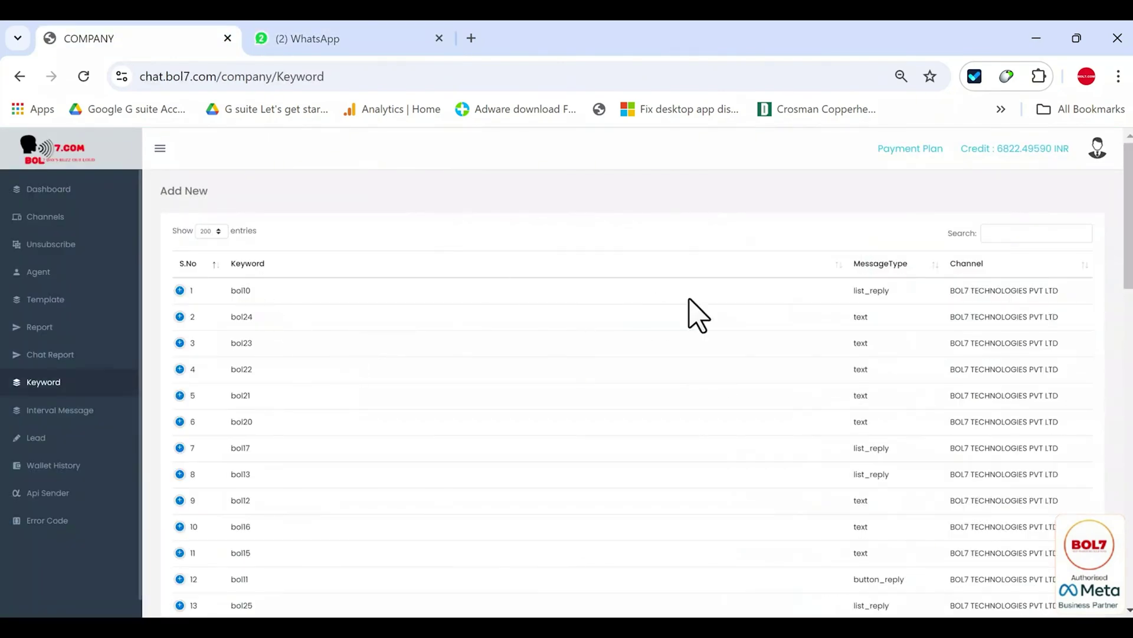
# - Scroll the keyword table, then open the Interval Message list
pyautogui.moveTo(1128, 245); pyautogui.dragTo(1093, 207)
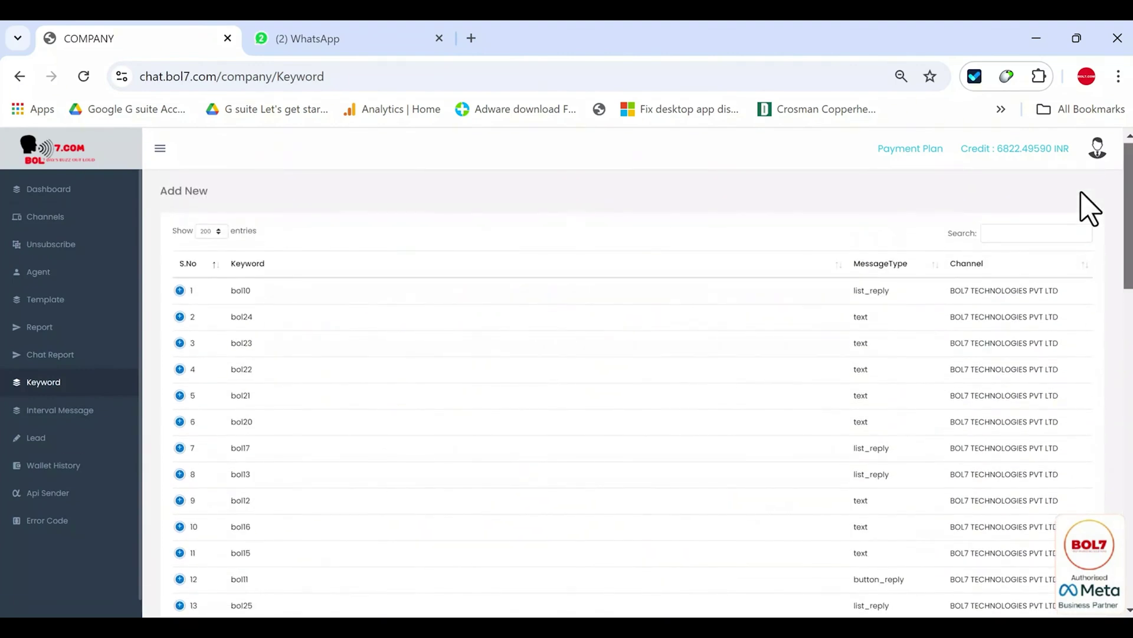
pyautogui.click(61, 410)
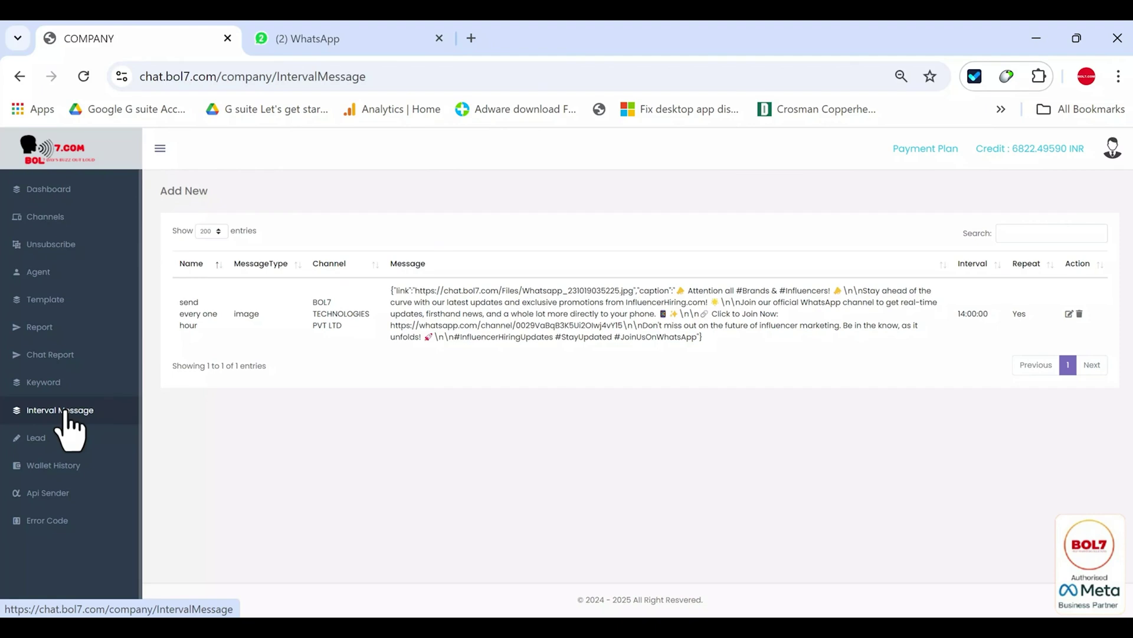
pyautogui.click(183, 191)
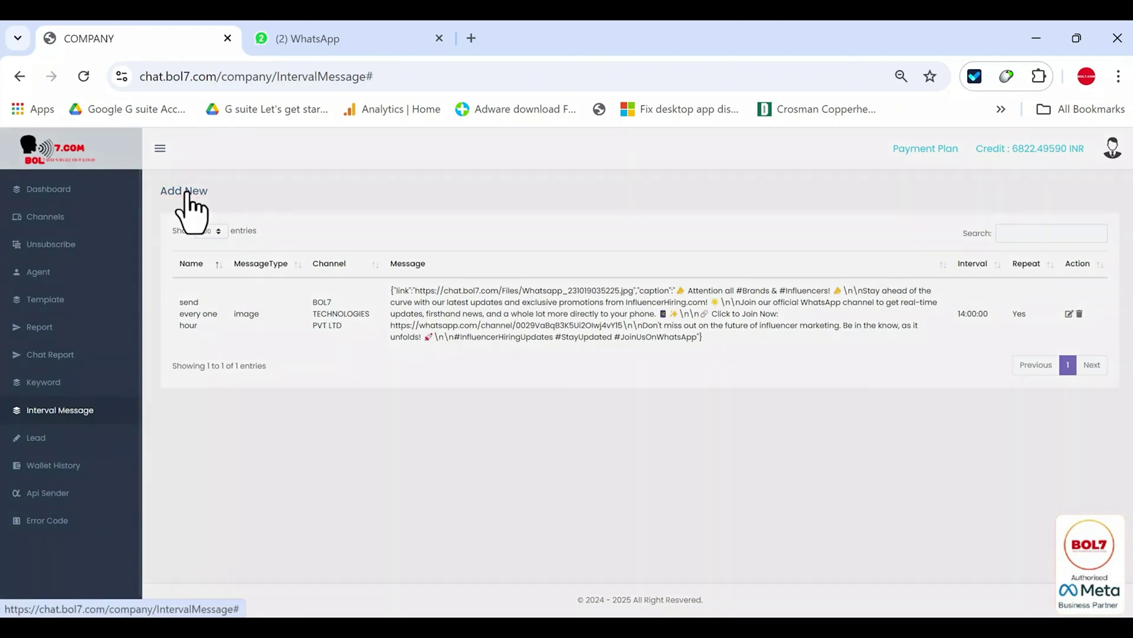
pyautogui.click(484, 308)
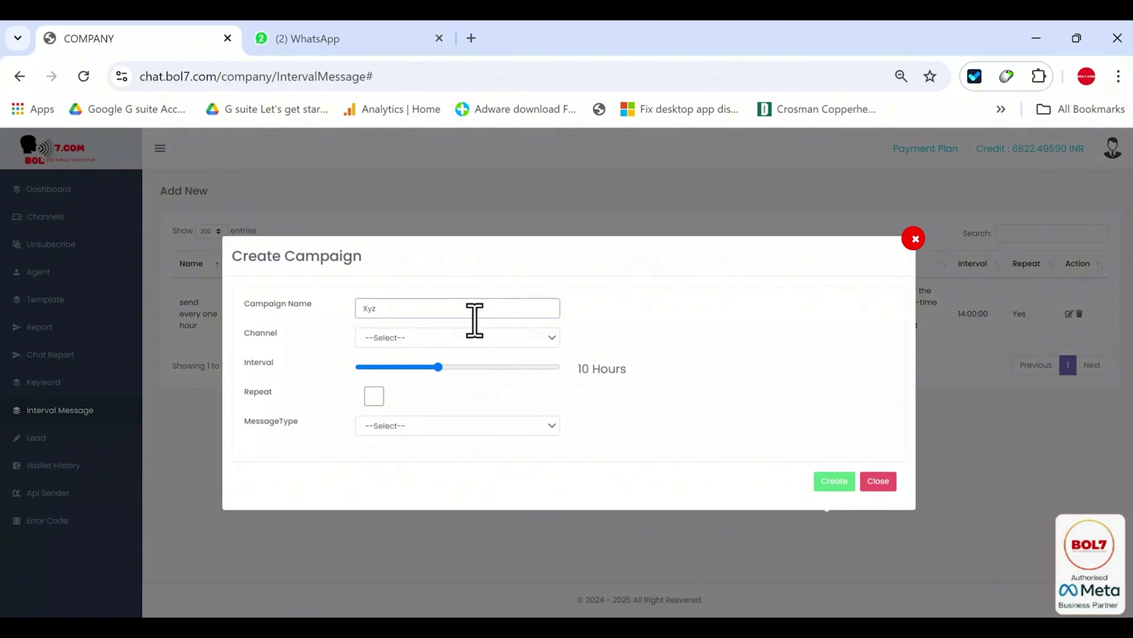
pyautogui.click(451, 338)
pyautogui.click(399, 380)
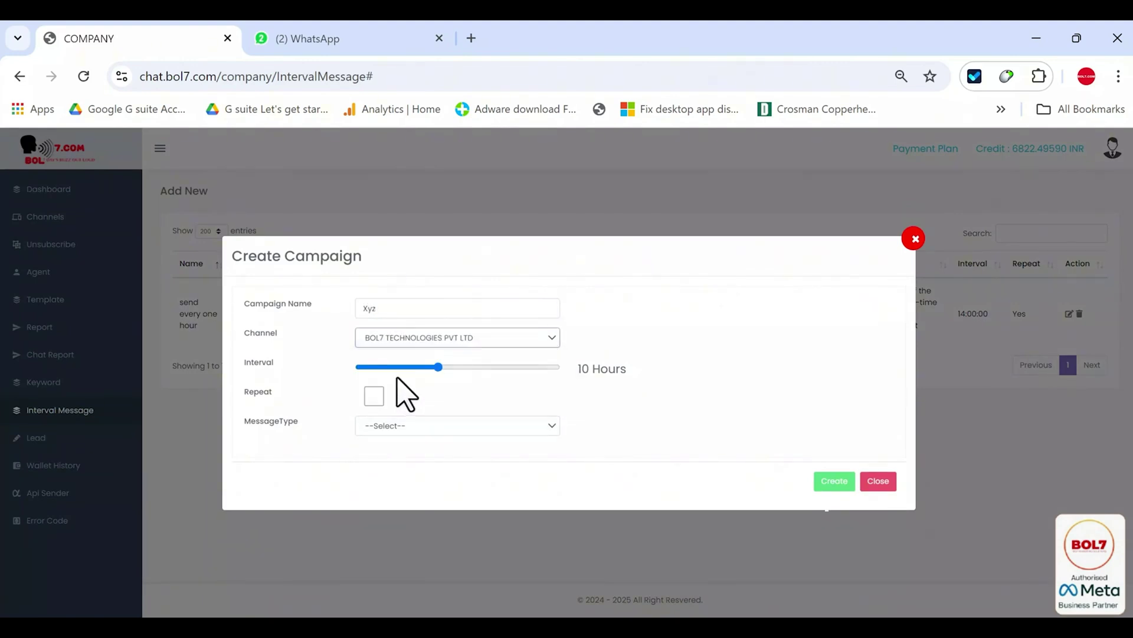
pyautogui.click(457, 367)
pyautogui.moveTo(458, 366); pyautogui.dragTo(540, 367)
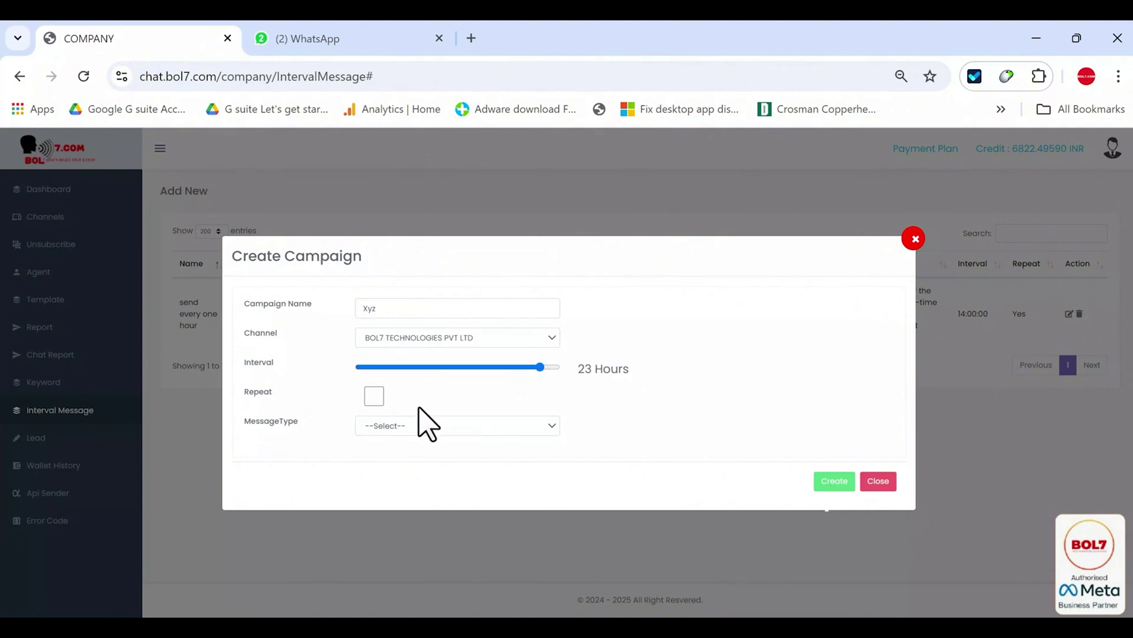
pyautogui.click(441, 426)
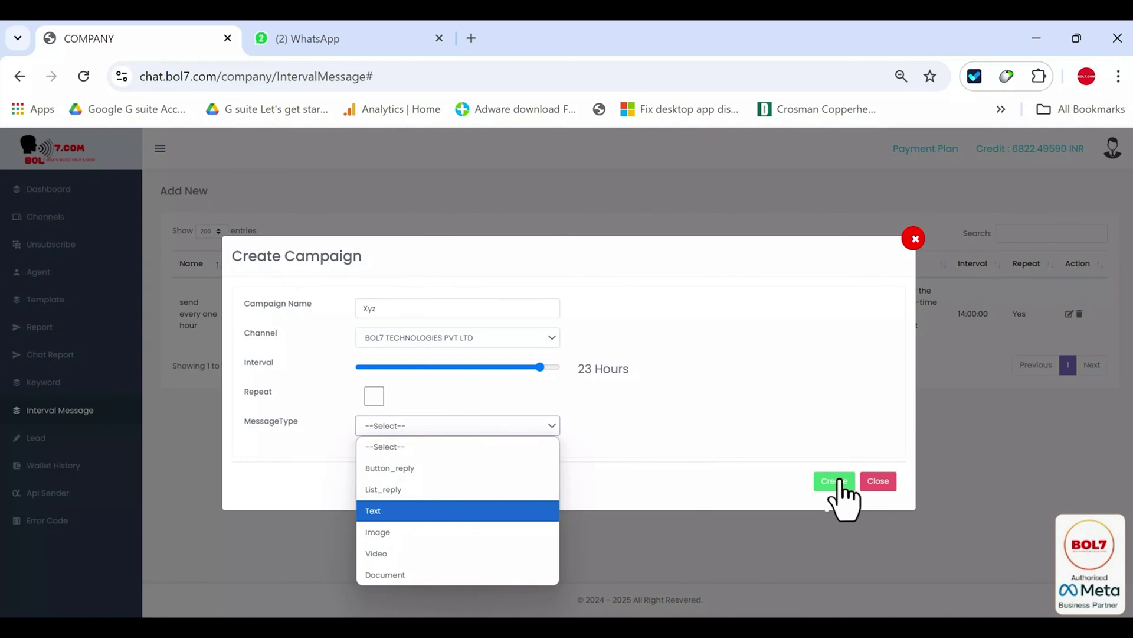
pyautogui.click(876, 481)
pyautogui.click(877, 481)
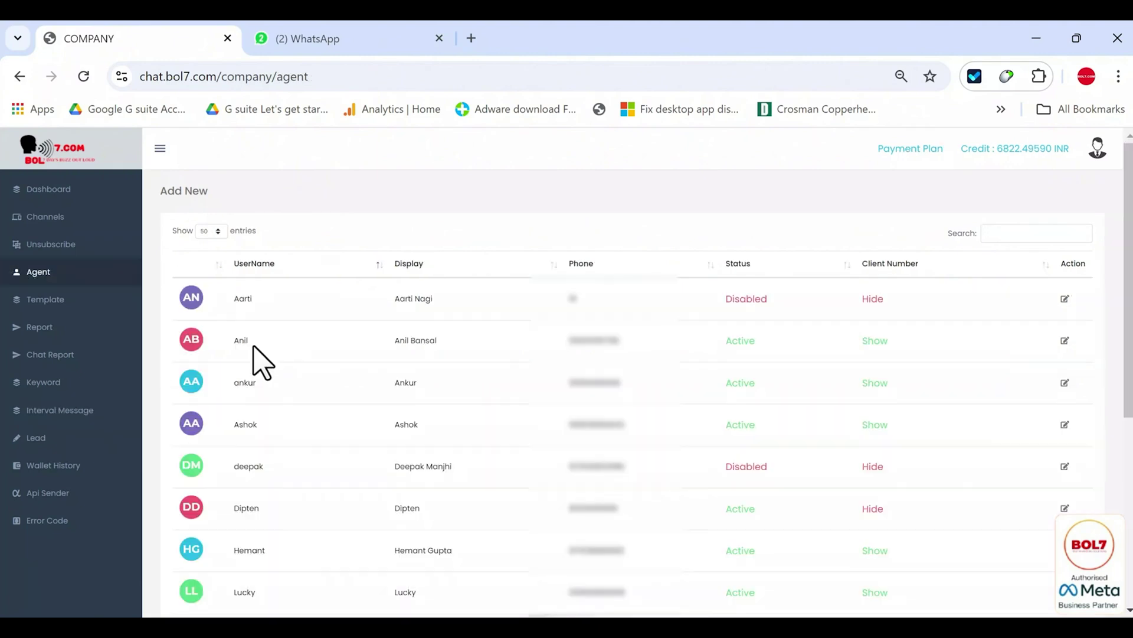
# - Highlight the second agent's username and display name in the Agent table
pyautogui.doubleClick(240, 340)
pyautogui.moveTo(451, 349); pyautogui.dragTo(405, 340)
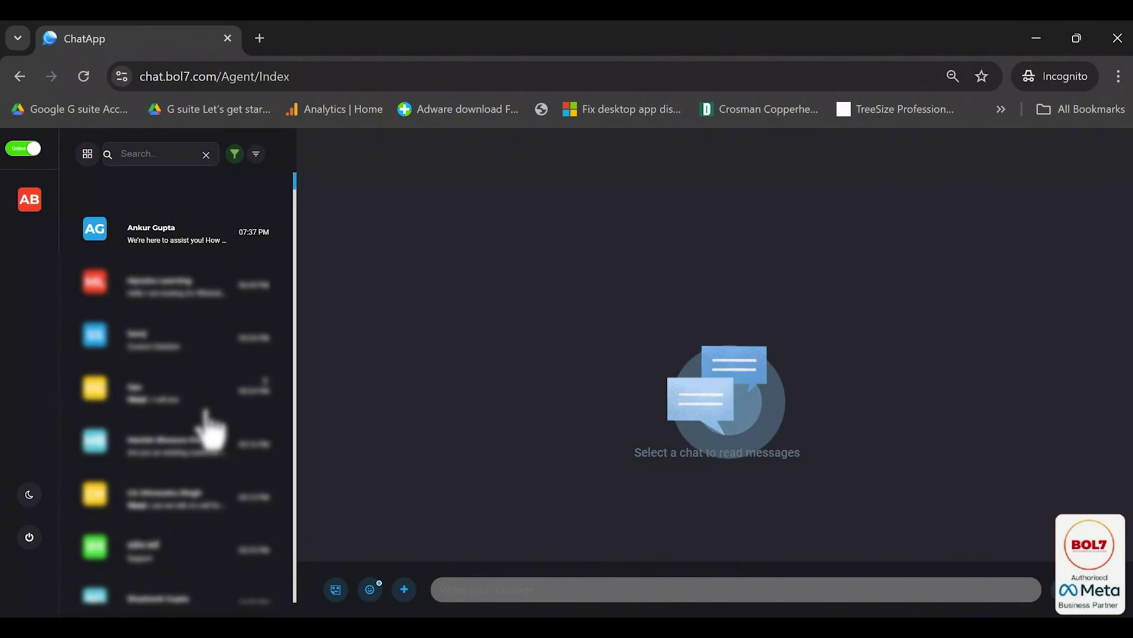
# - Save the top ChatApp conversation as a Meeting Scheduled lead and minimize the window
pyautogui.click(157, 248)
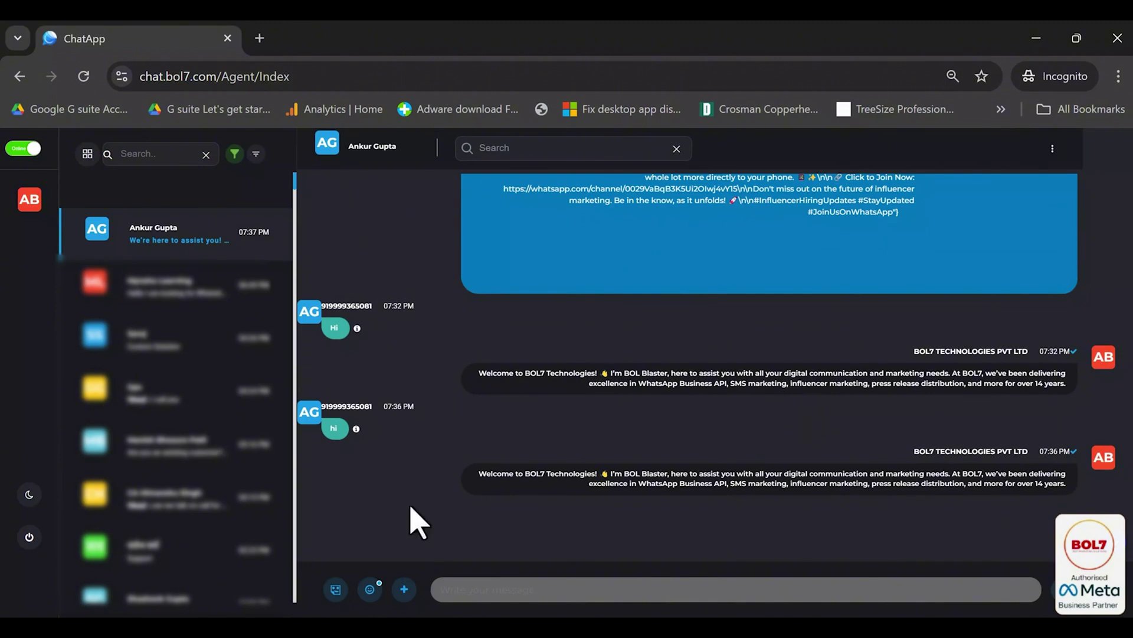
pyautogui.click(514, 359)
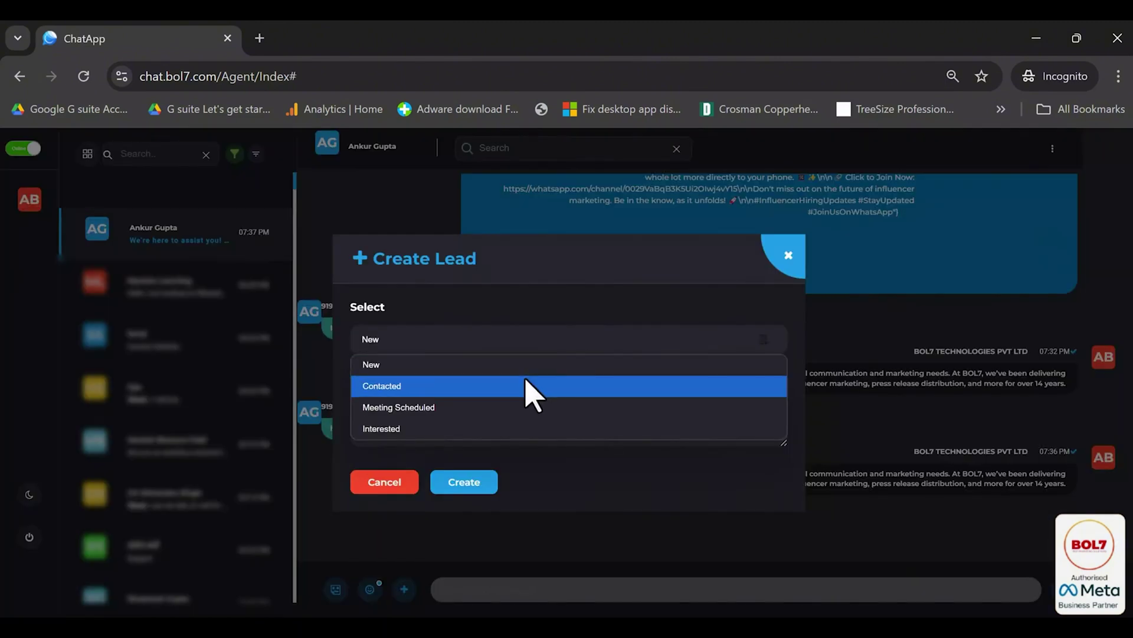
pyautogui.click(502, 407)
pyautogui.click(467, 484)
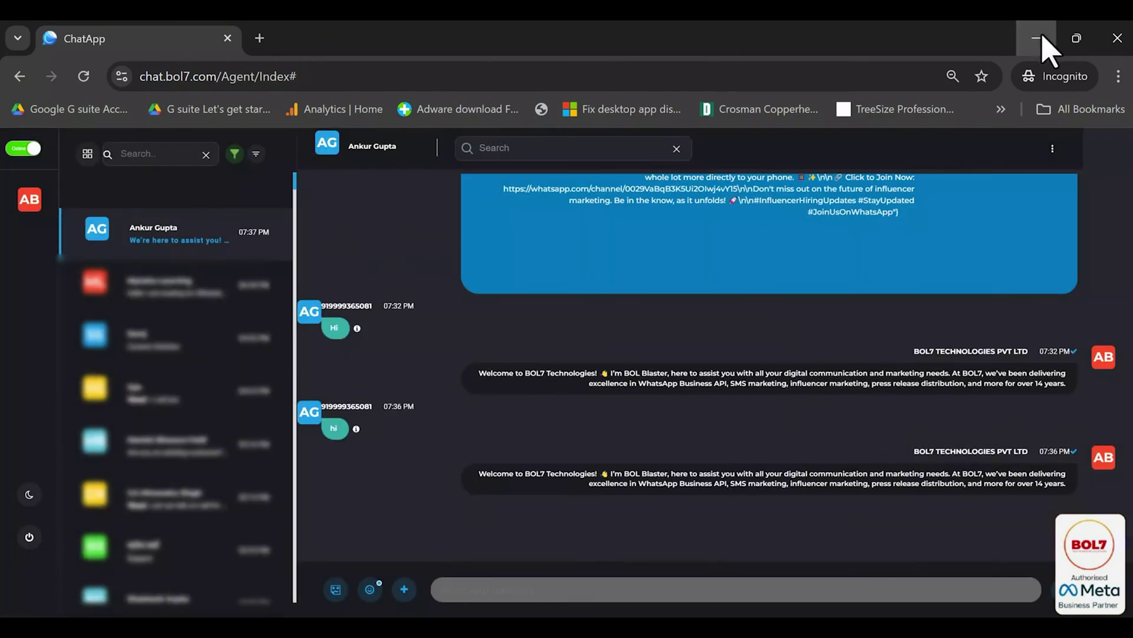
pyautogui.click(1039, 38)
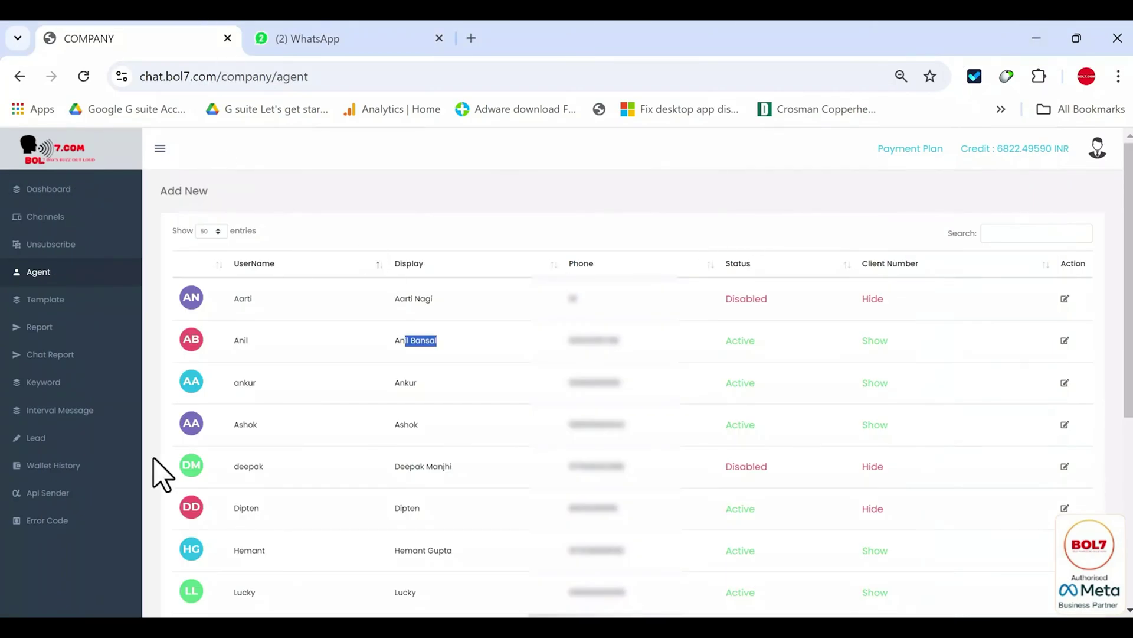
# - Open the Lead list and highlight the first lead's number, channel, assignee and description
pyautogui.click(44, 438)
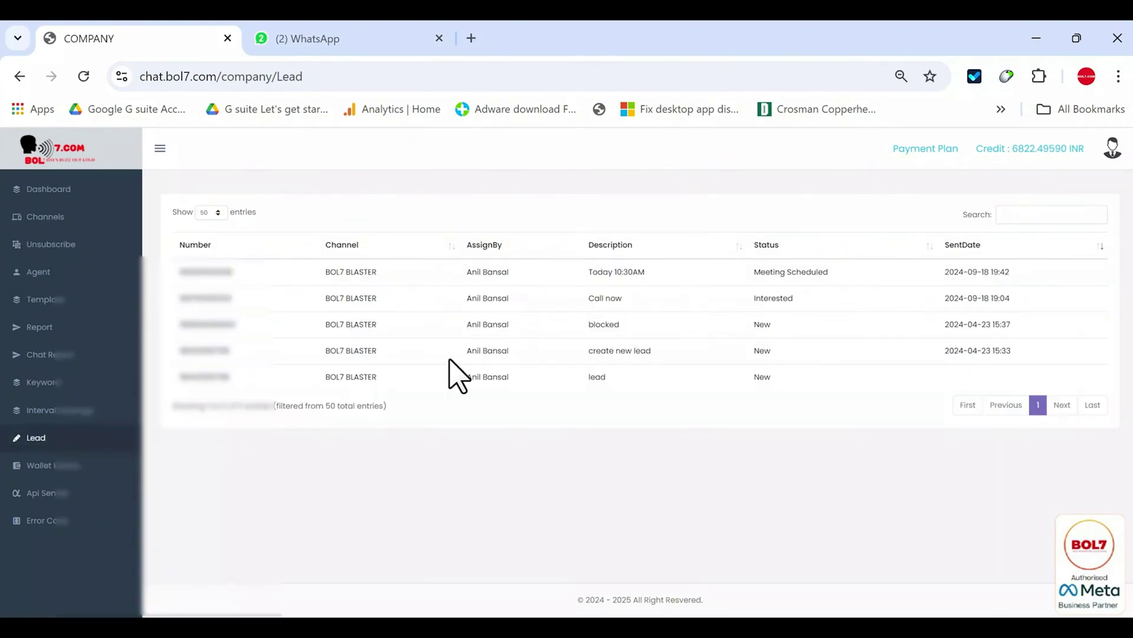
pyautogui.doubleClick(189, 273)
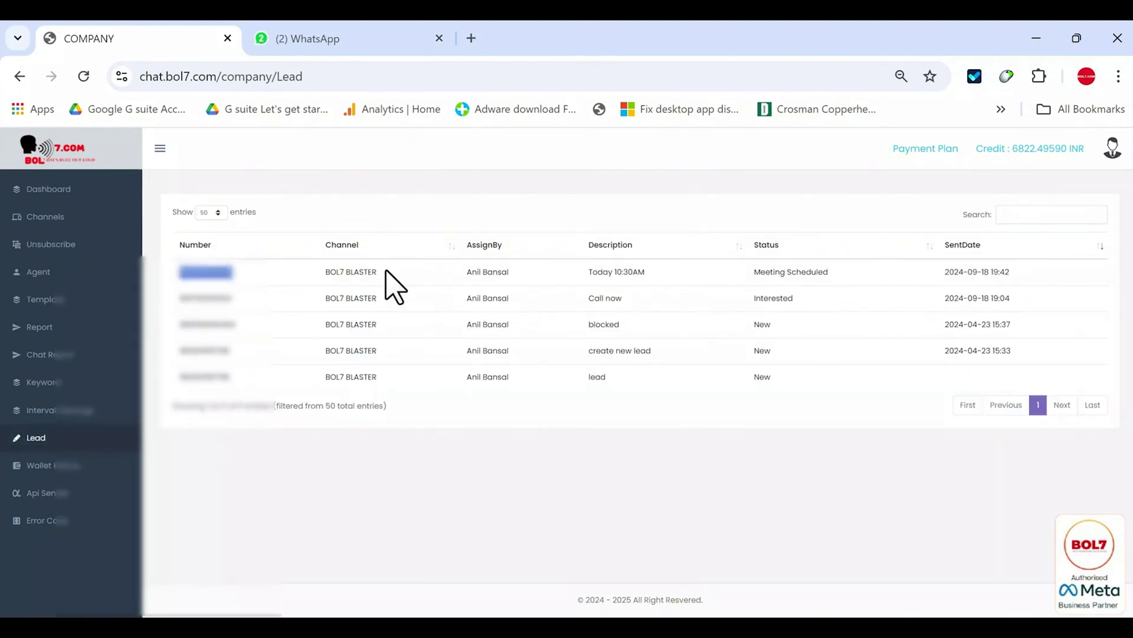
pyautogui.moveTo(390, 273); pyautogui.dragTo(331, 274)
pyautogui.moveTo(509, 271); pyautogui.dragTo(460, 276)
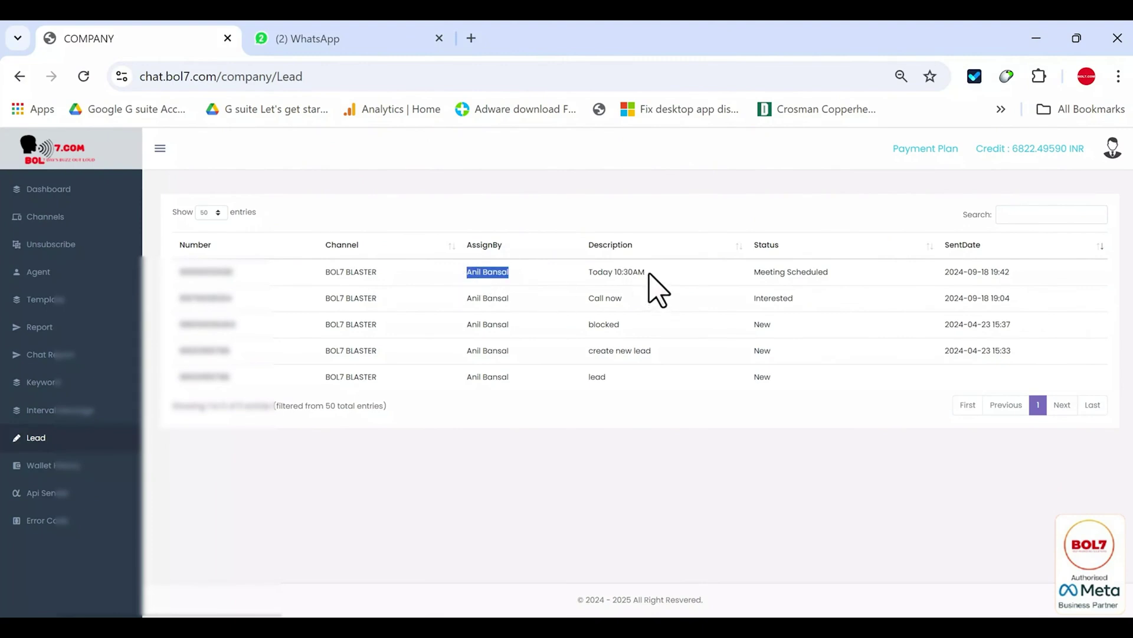
pyautogui.moveTo(645, 272); pyautogui.dragTo(586, 276)
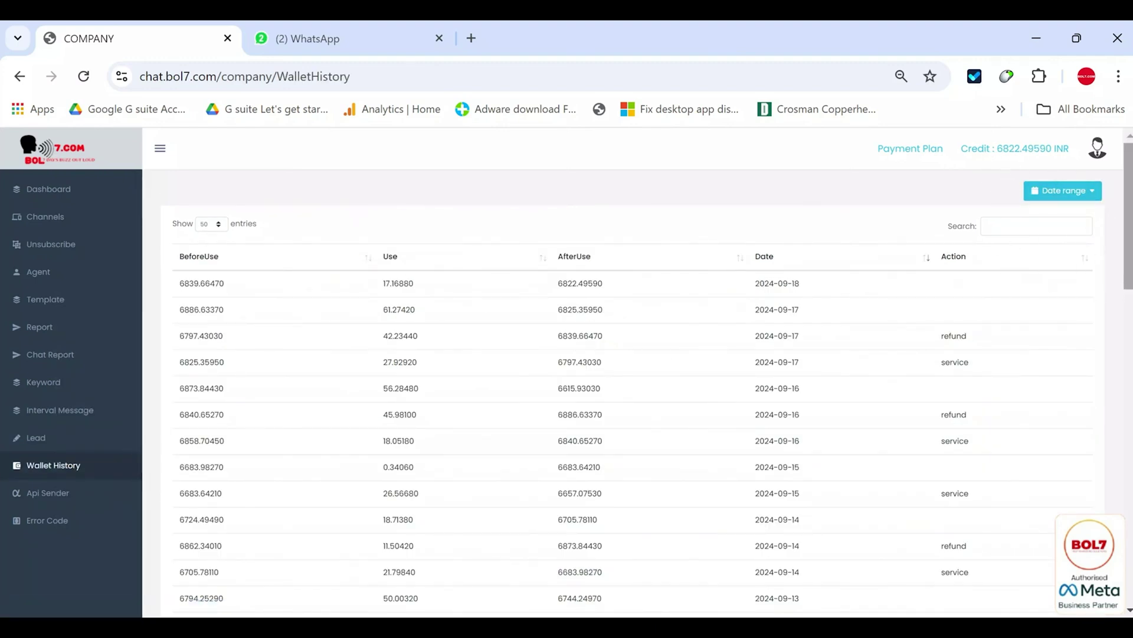
# - Scroll through the Wallet History table, then go to the Api Sender page
pyautogui.moveTo(1129, 247); pyautogui.dragTo(1115, 231)
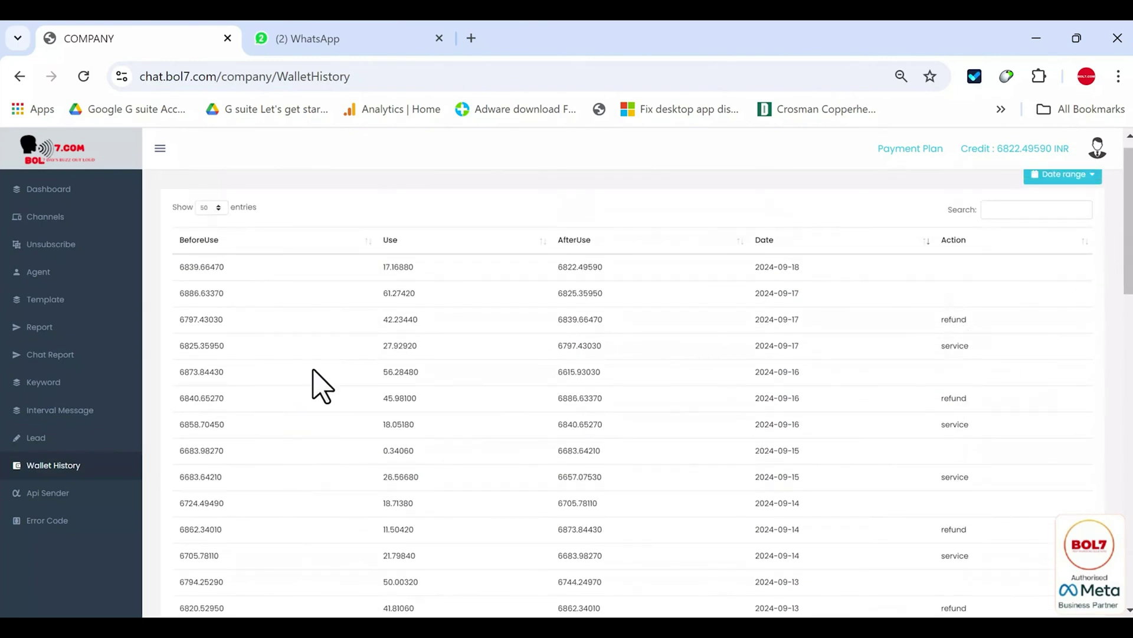
pyautogui.click(63, 499)
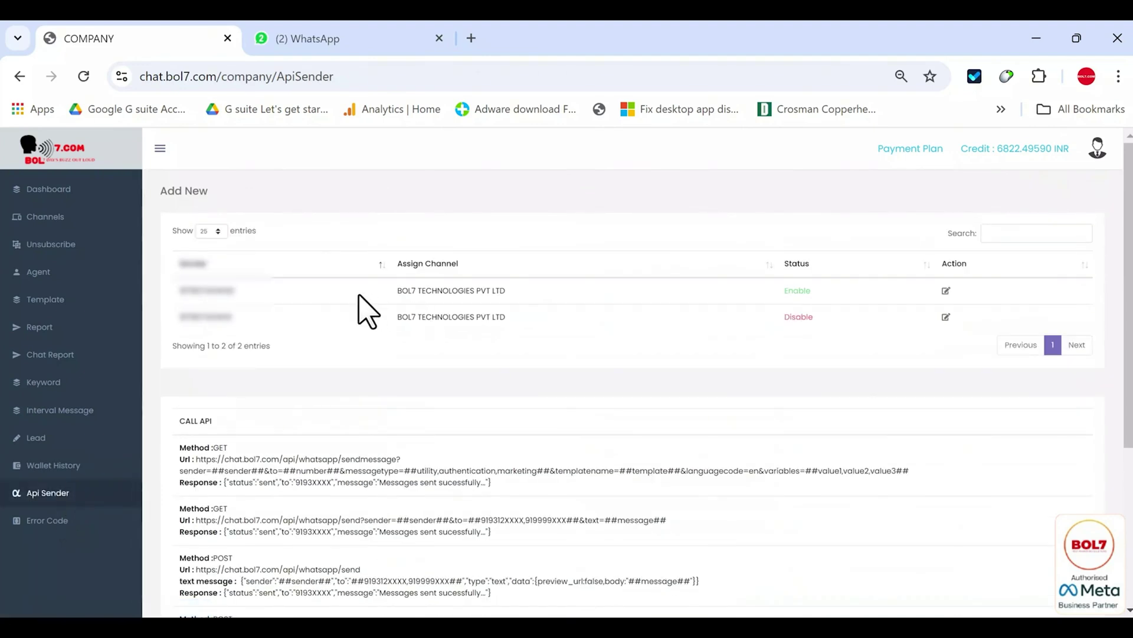
pyautogui.click(177, 191)
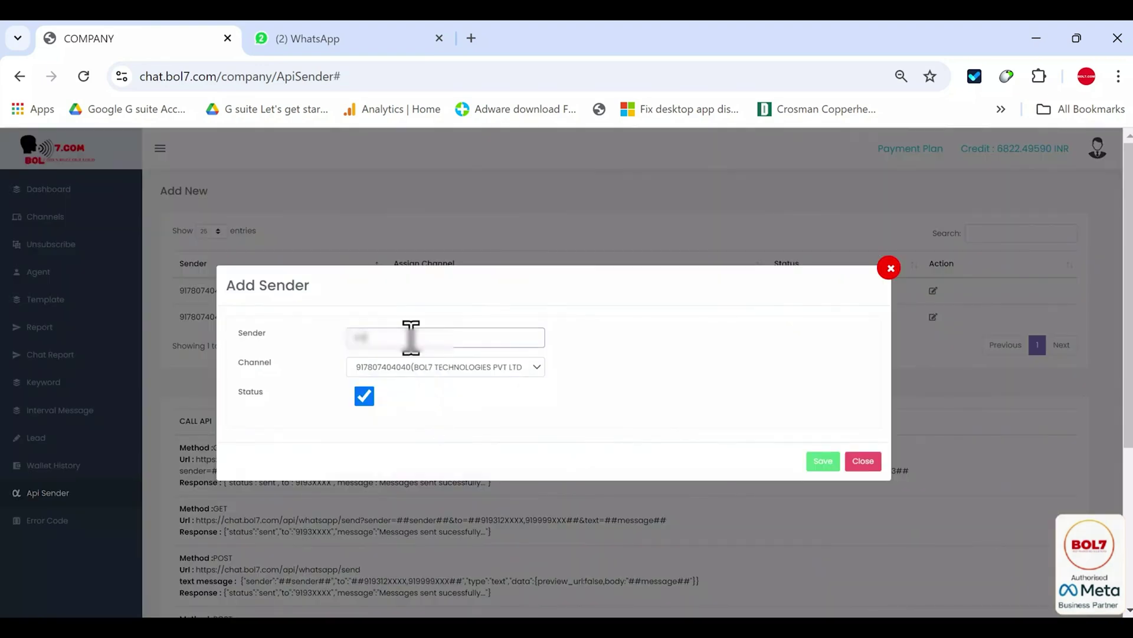
pyautogui.click(815, 461)
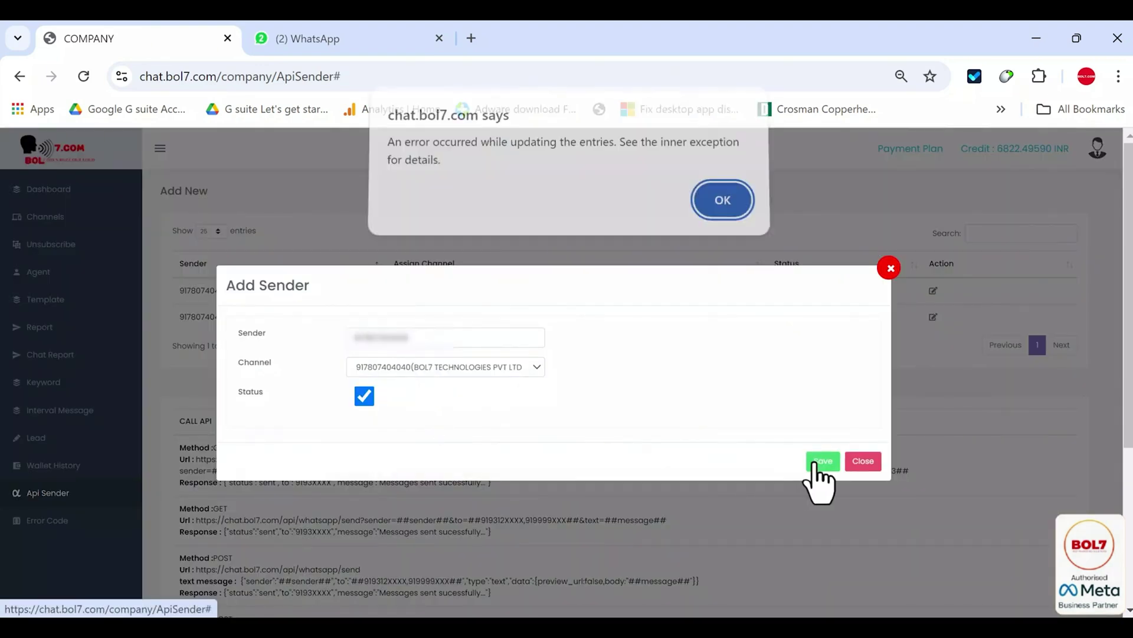
pyautogui.press('Return')
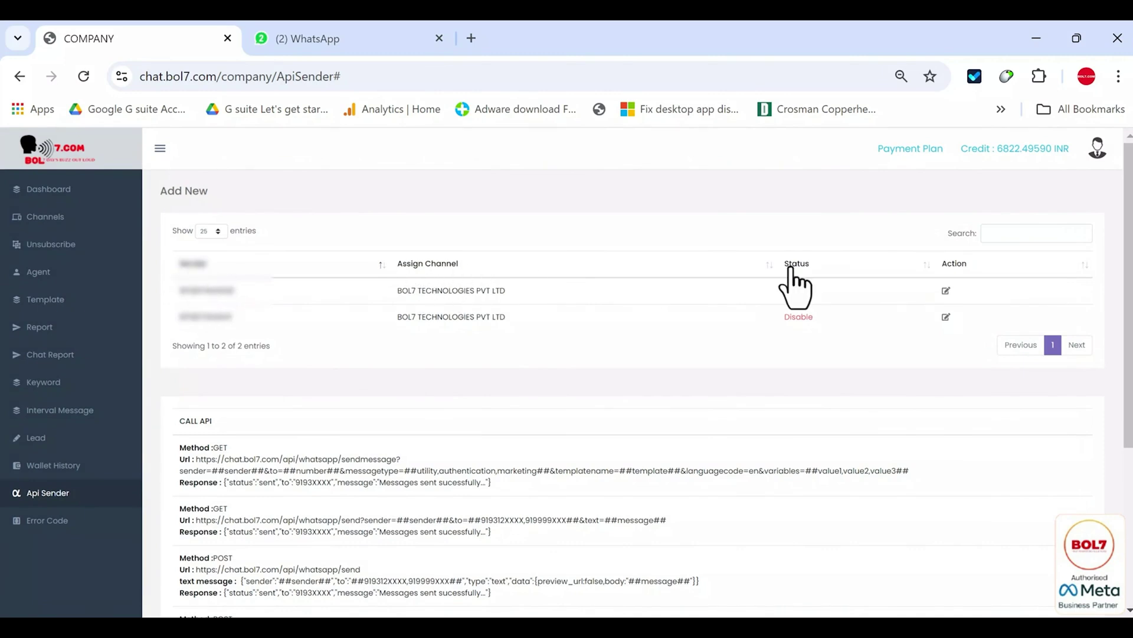
pyautogui.click(946, 291)
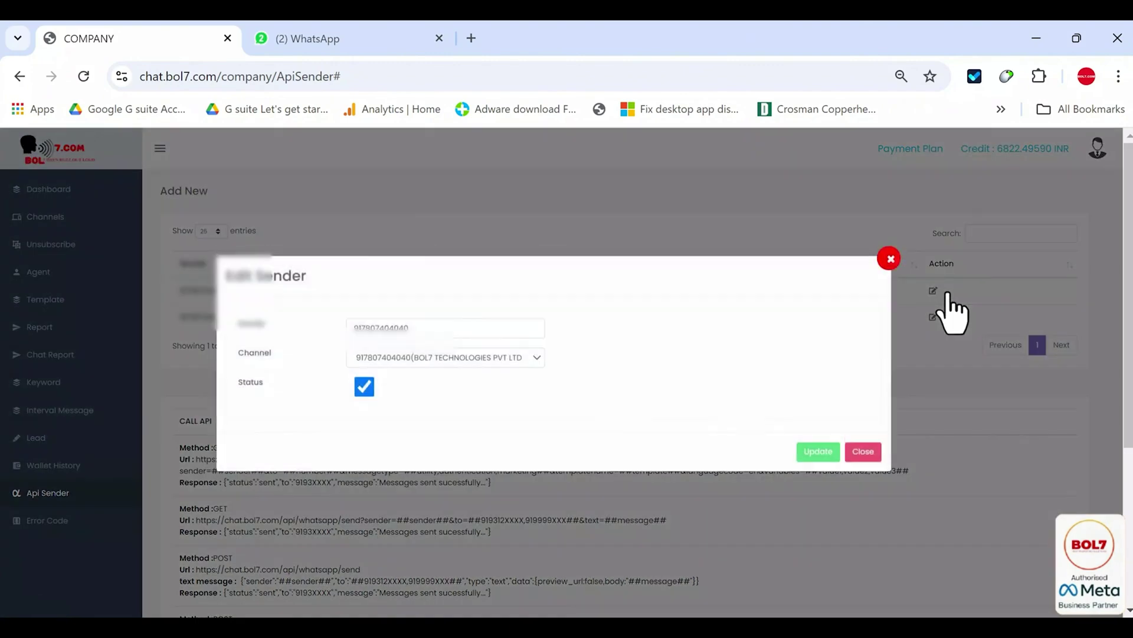
pyautogui.click(890, 269)
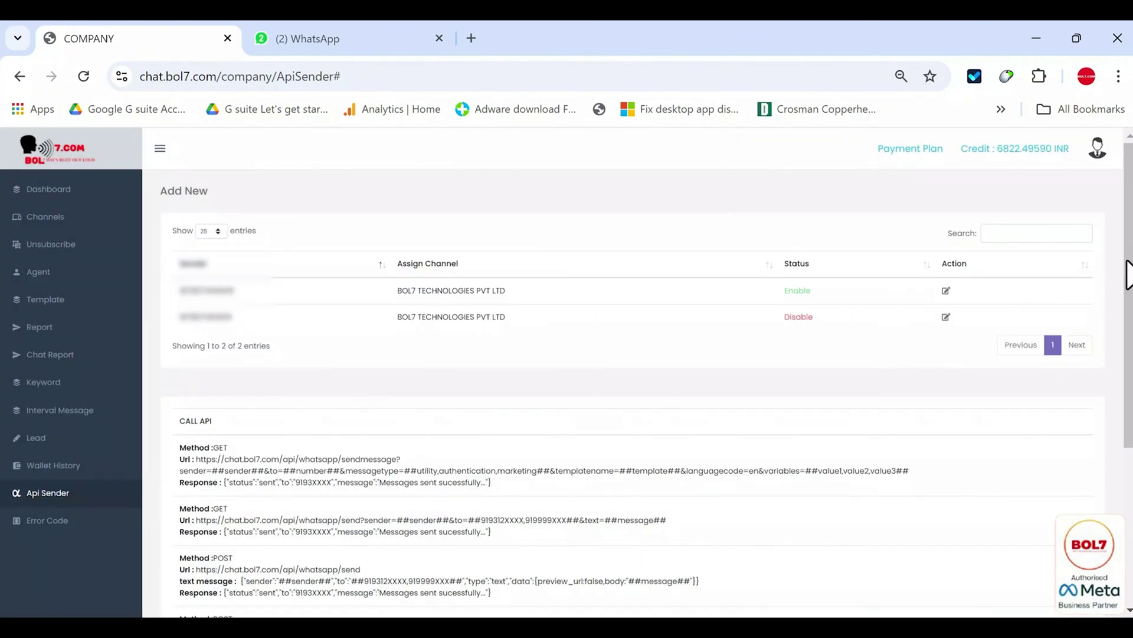
pyautogui.scroll(-3, 1128, 275)
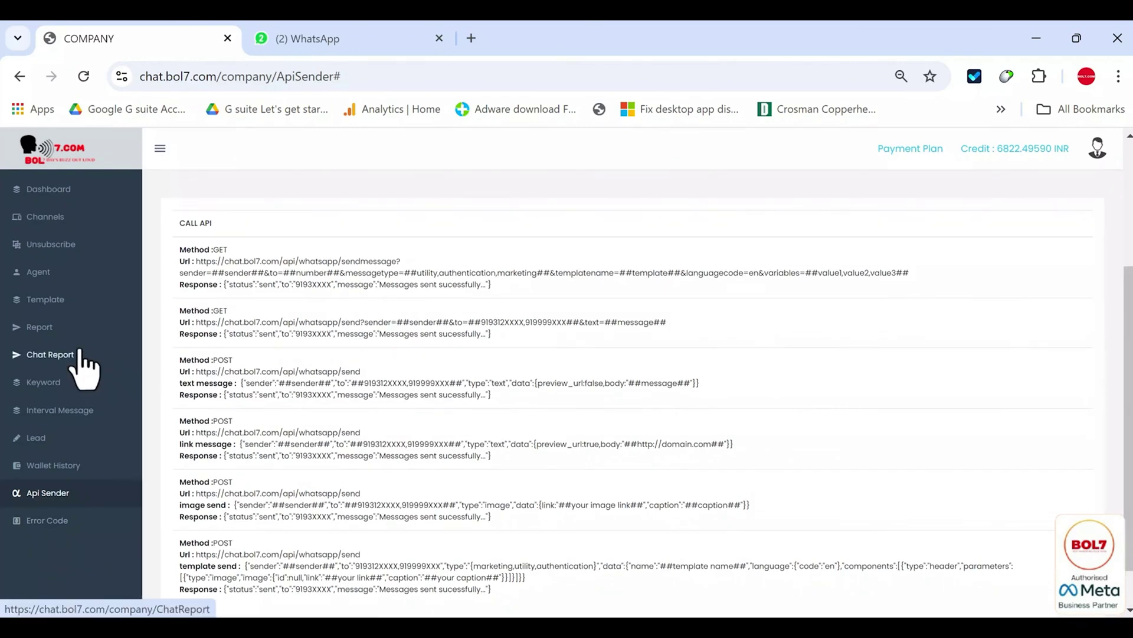
# - Open campaign 392988's delivery report and look up error 131047 on Meta's Error Codes page
pyautogui.click(83, 326)
pyautogui.click(1031, 390)
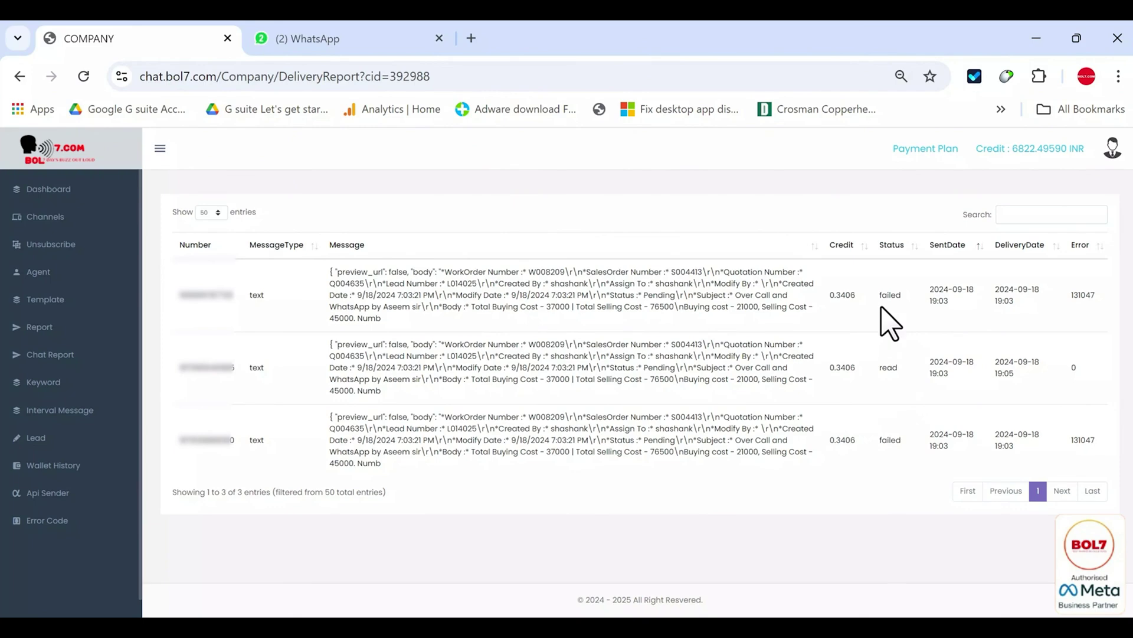
pyautogui.doubleClick(1084, 295)
pyautogui.hotkey('ctrl', 'c')
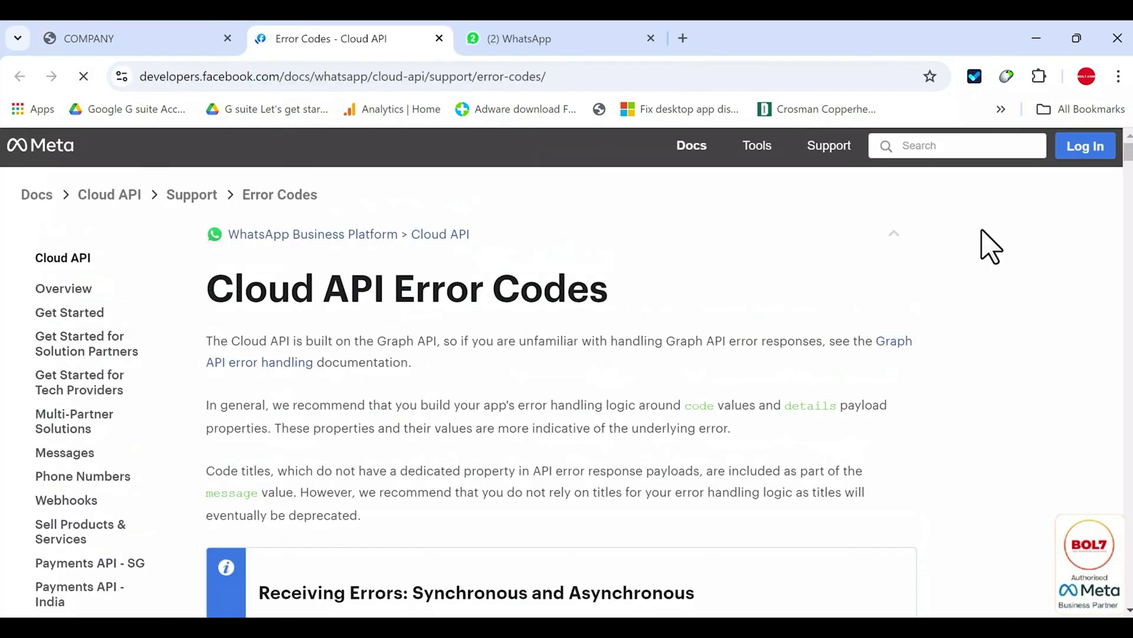
pyautogui.hotkey('ctrl', 'f')
pyautogui.hotkey('ctrl', 'v')
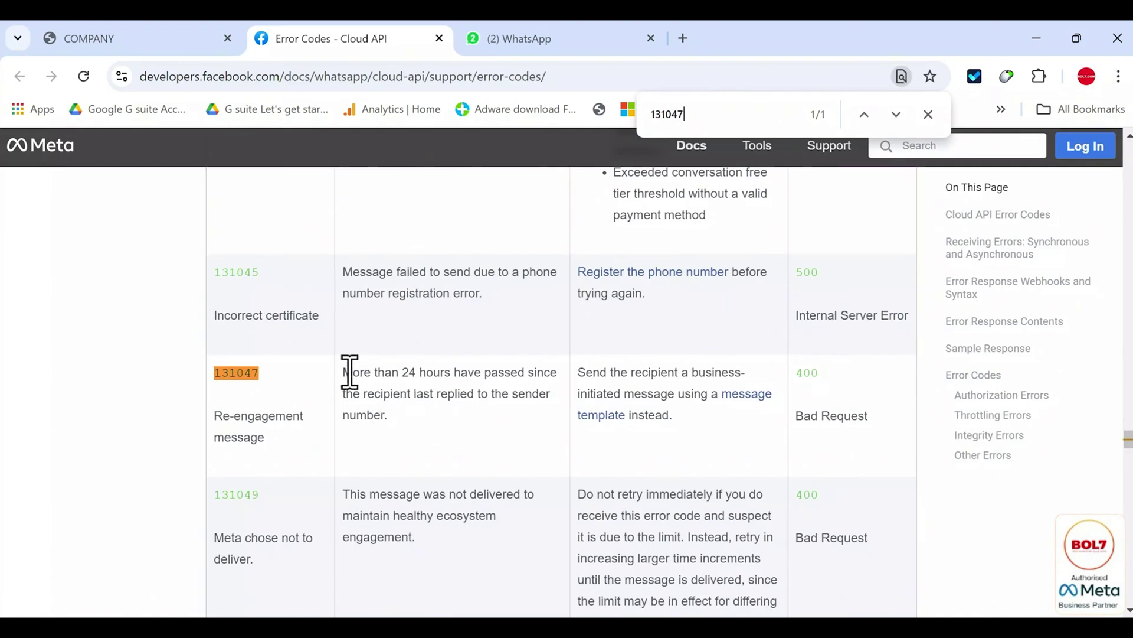
# - Highlight the 131047 re-engagement explanation and close the find bar
pyautogui.moveTo(344, 372); pyautogui.dragTo(555, 416)
pyautogui.press('Escape')
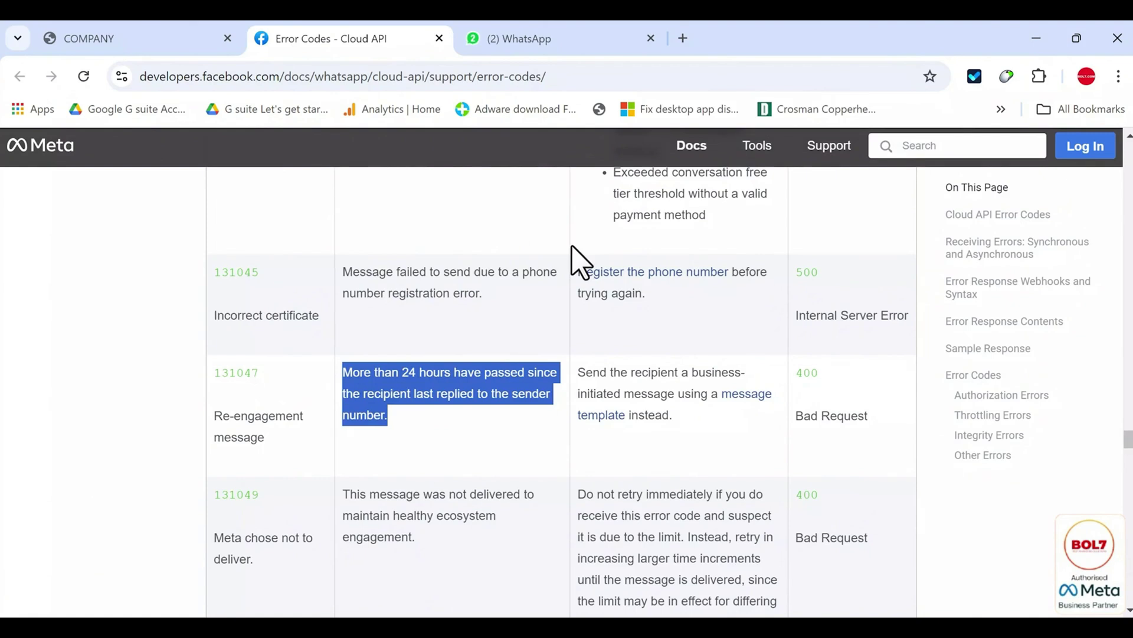